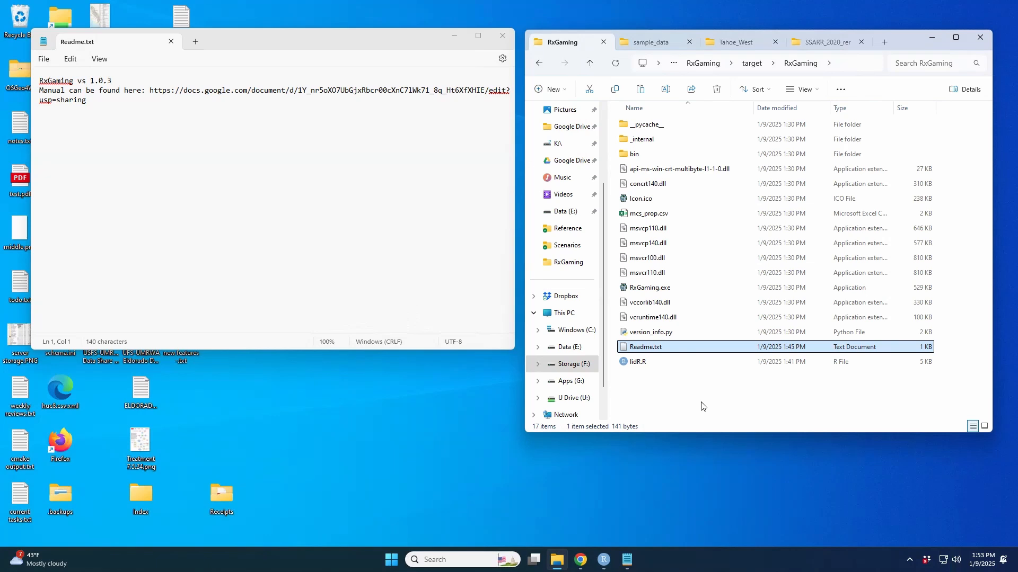
# Highlight the RxGaming version line and the manual's web link in Readme.txt.
pyautogui.click(669, 391)
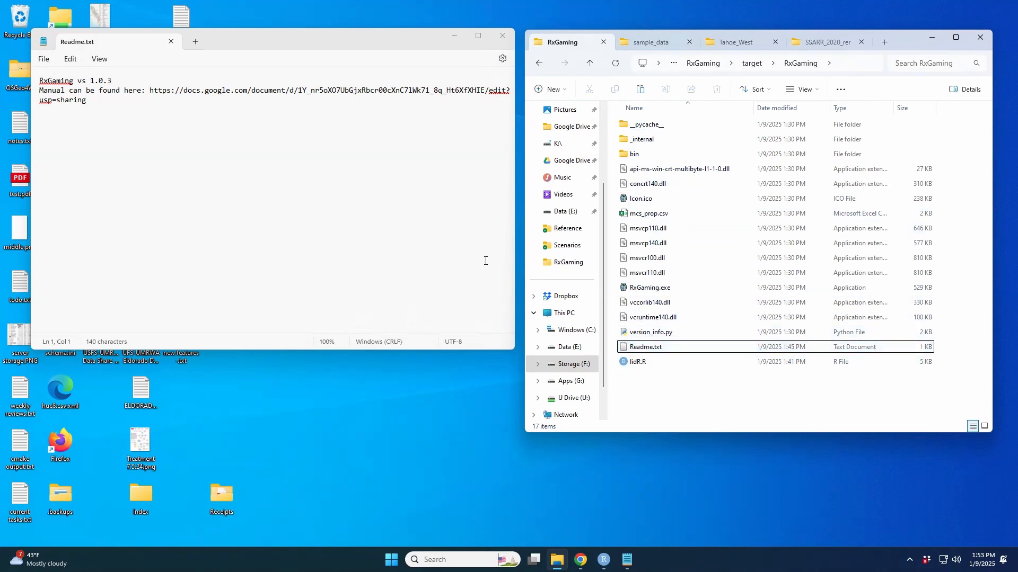
pyautogui.moveTo(112, 80); pyautogui.dragTo(32, 81)
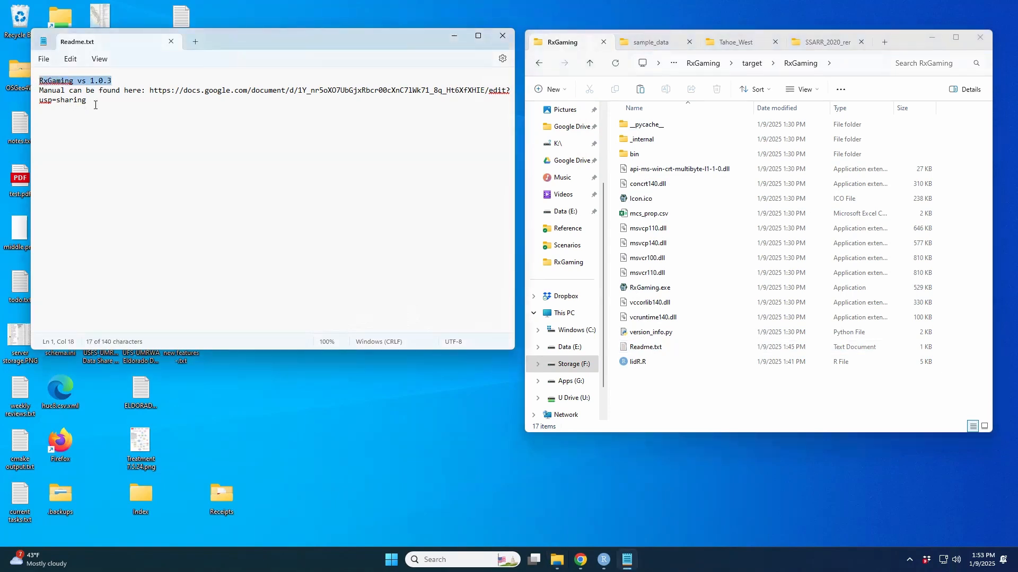
pyautogui.moveTo(95, 105); pyautogui.dragTo(152, 96)
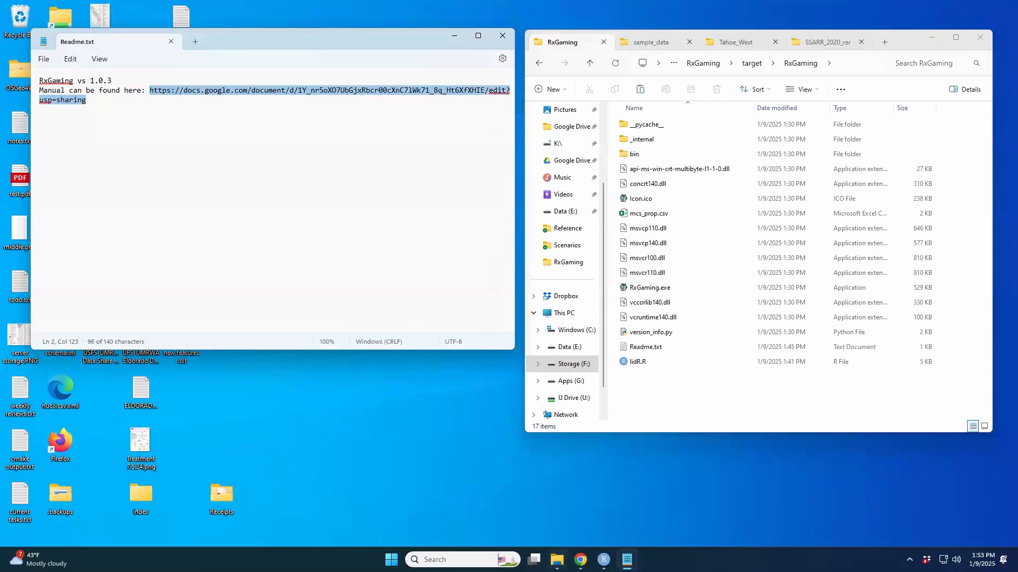
# Switch to the RxGaming Manual in Chrome, review its title page and table of contents, and close it.
pyautogui.click(580, 560)
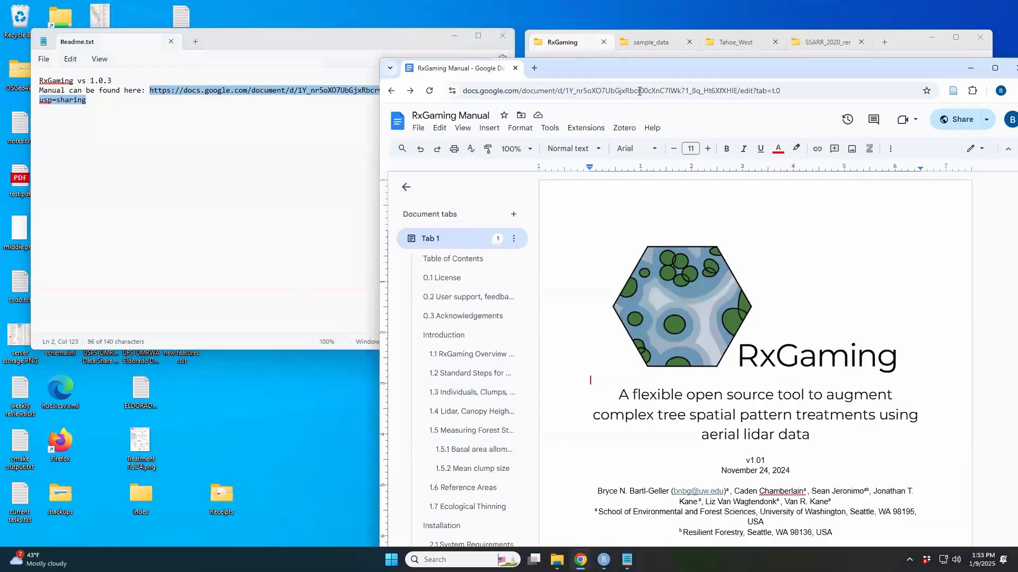
pyautogui.moveTo(609, 67); pyautogui.dragTo(515, 17)
pyautogui.scroll(-6, 581, 306)
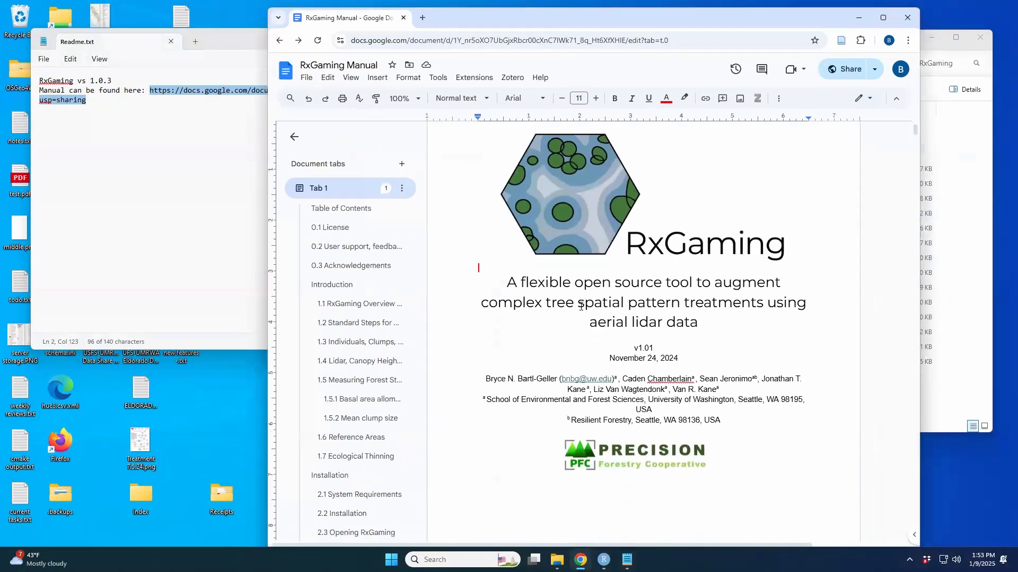
pyautogui.scroll(-4, 581, 307)
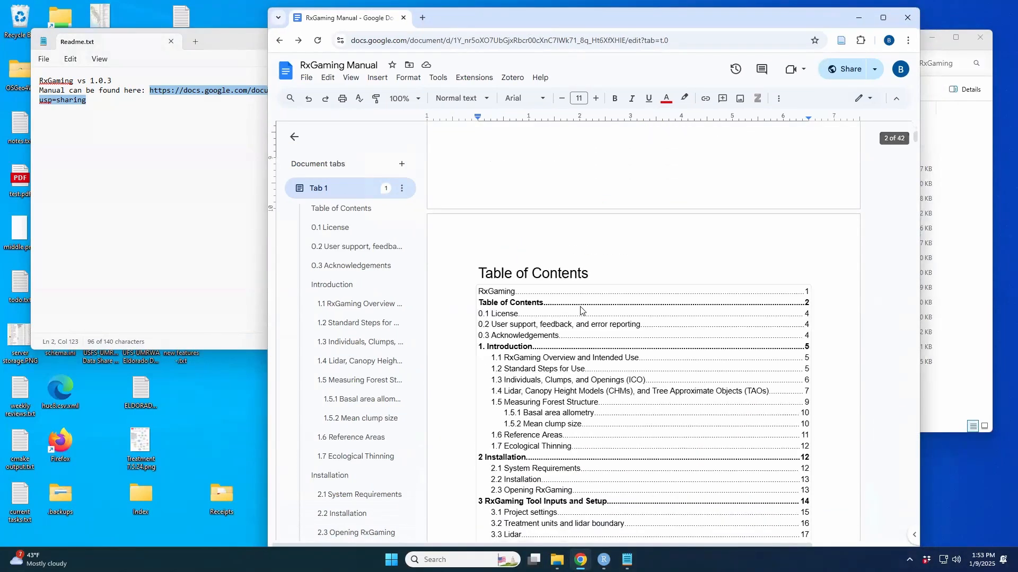
pyautogui.scroll(-2, 581, 310)
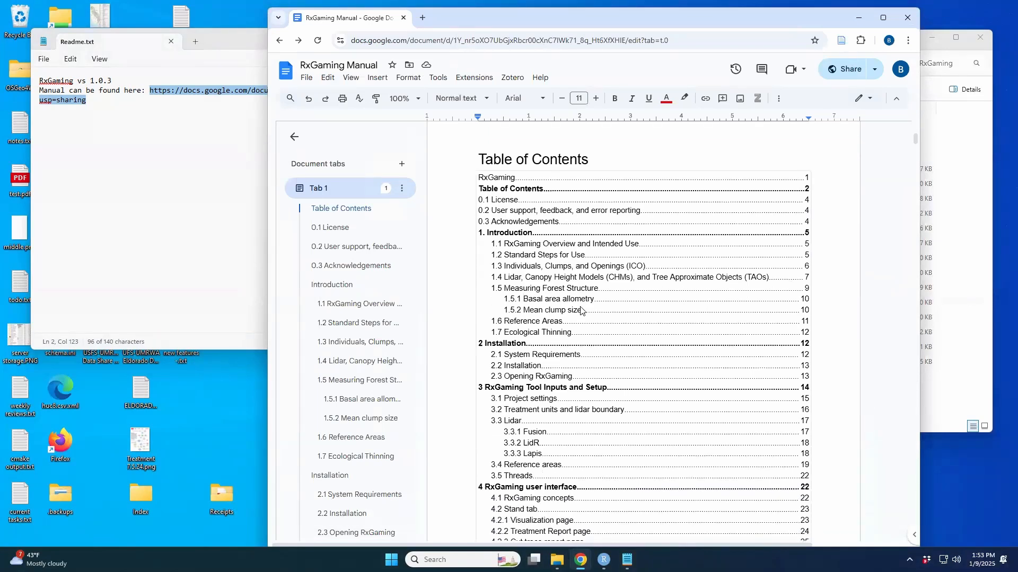
pyautogui.scroll(-2, 581, 310)
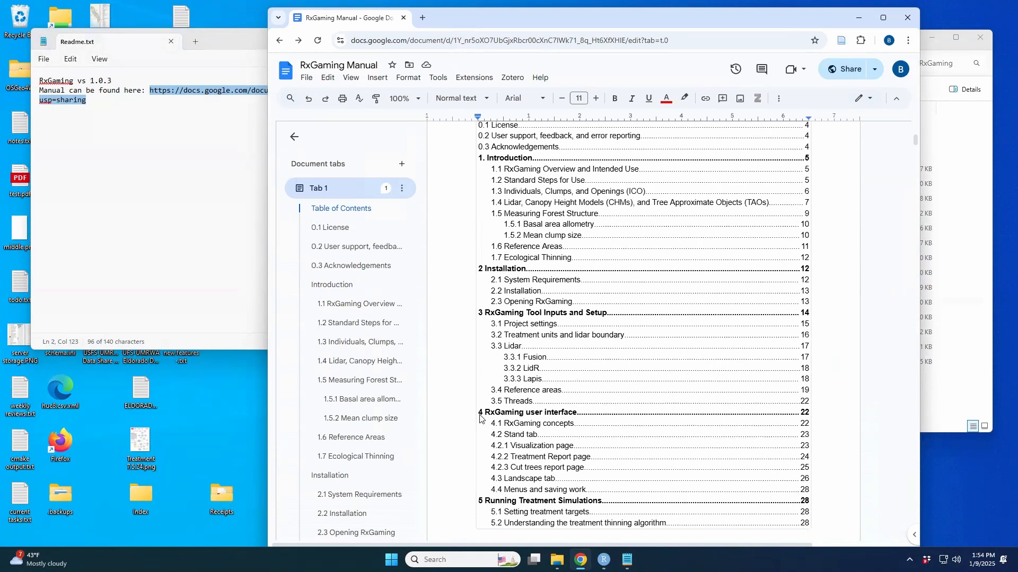
pyautogui.scroll(-2, 481, 418)
pyautogui.scroll(-3, 481, 418)
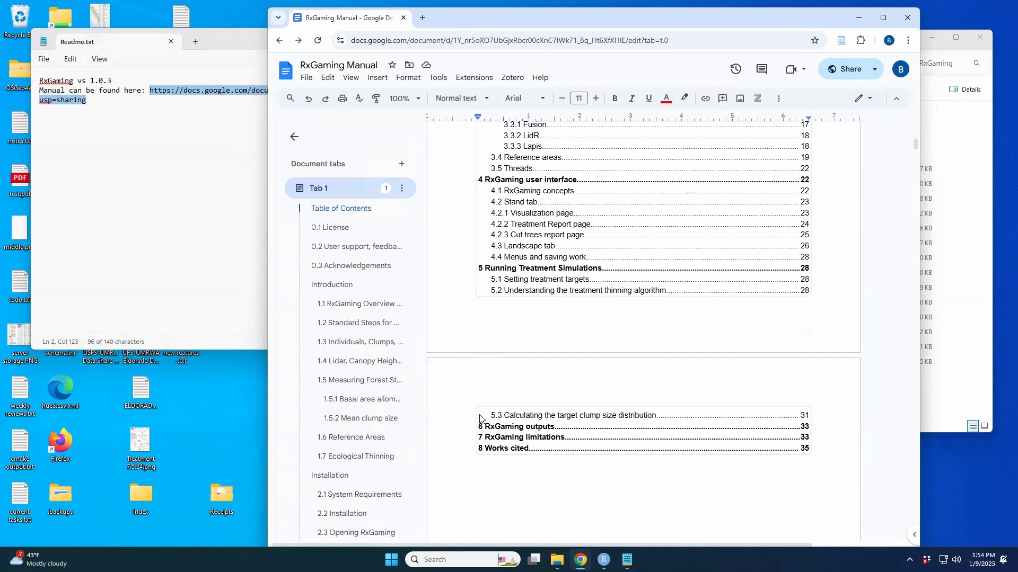
pyautogui.click(403, 17)
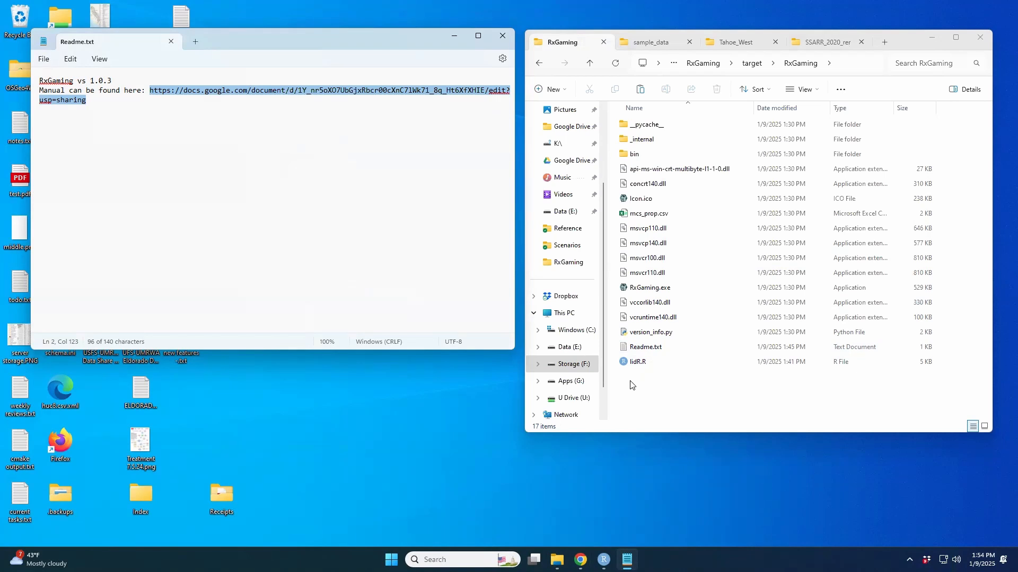
# Close Readme.txt and select the lidR.R script in the RxGaming folder.
pyautogui.click(500, 40)
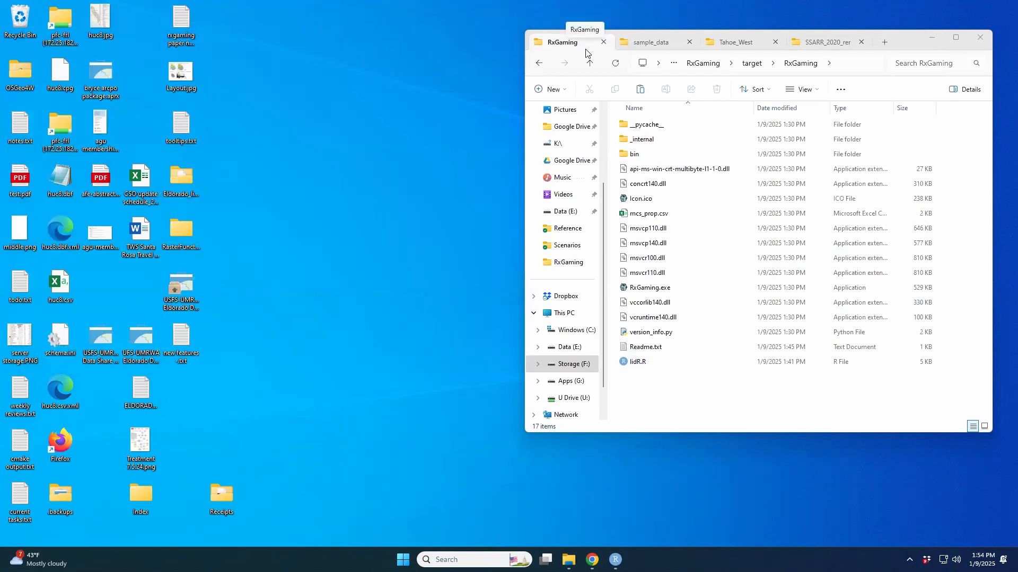
pyautogui.moveTo(900, 39); pyautogui.dragTo(696, 64)
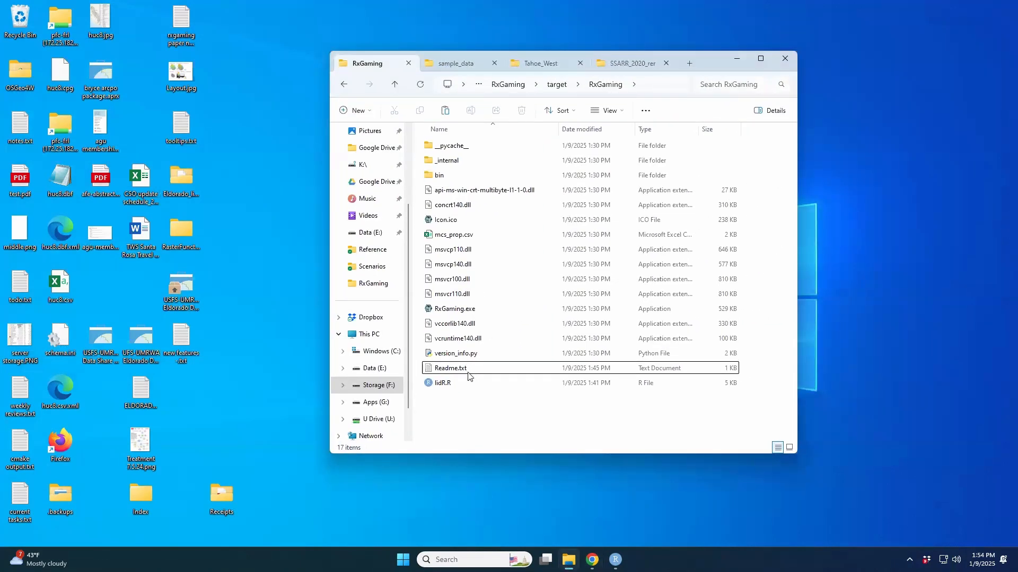
pyautogui.click(460, 387)
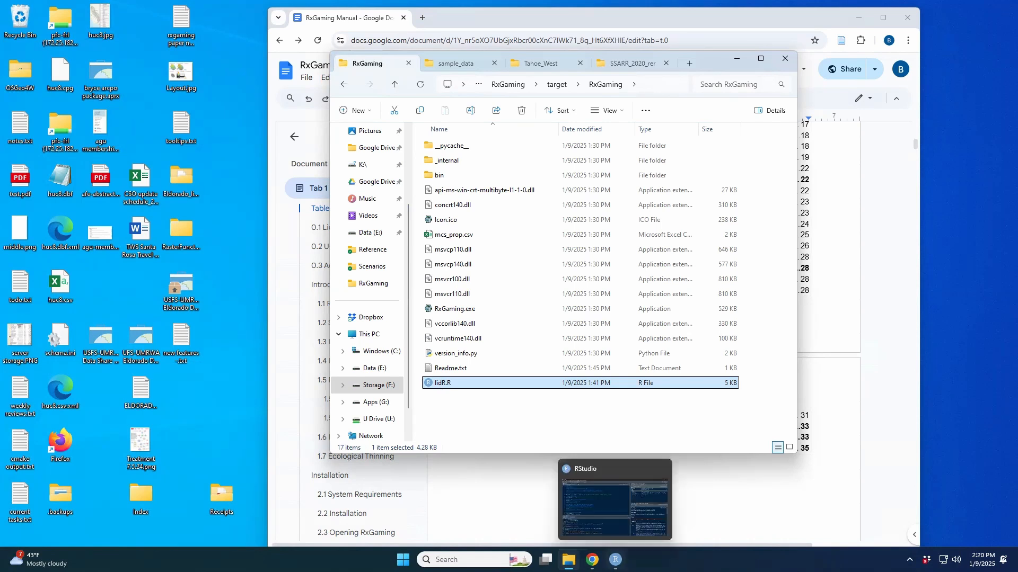
# Switch to RStudio and set treatmentunits in lidR.R to "F:/sample_units.shp".
pyautogui.click(614, 559)
pyautogui.hotkey('ctrl', 's')
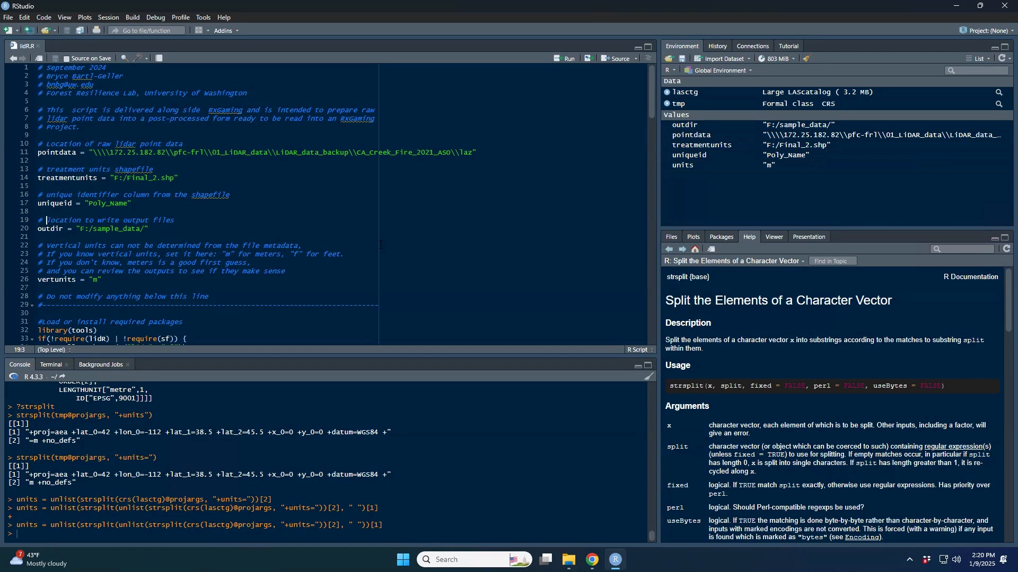
pyautogui.scroll(-3, 380, 245)
pyautogui.scroll(3, 380, 244)
pyautogui.tripleClick(59, 153)
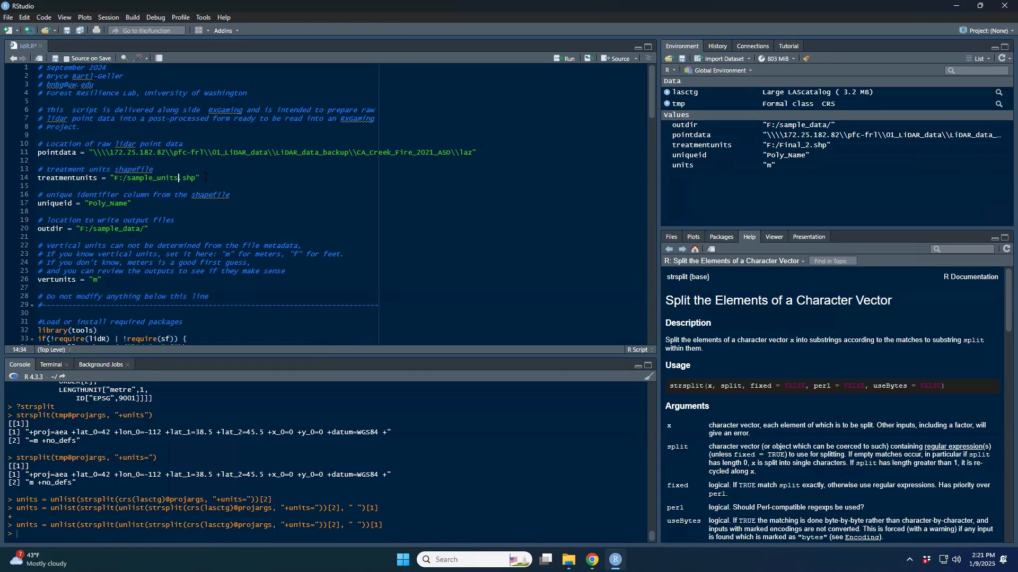
# Review the uniqueid, outdir and vertunits settings in the lidR.R script.
pyautogui.click(140, 203)
pyautogui.click(150, 229)
pyautogui.moveTo(150, 230); pyautogui.dragTo(77, 229)
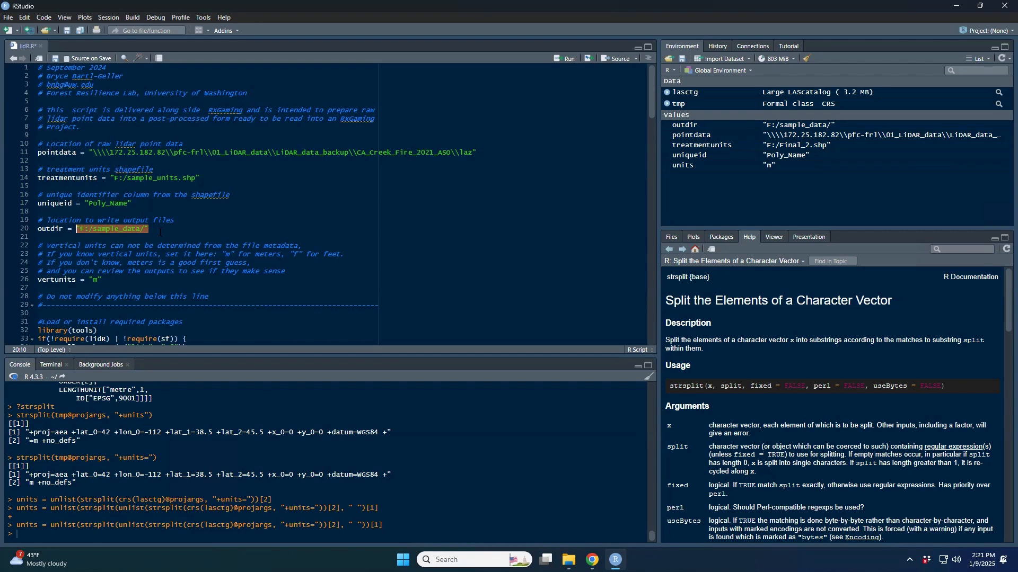
pyautogui.click(106, 282)
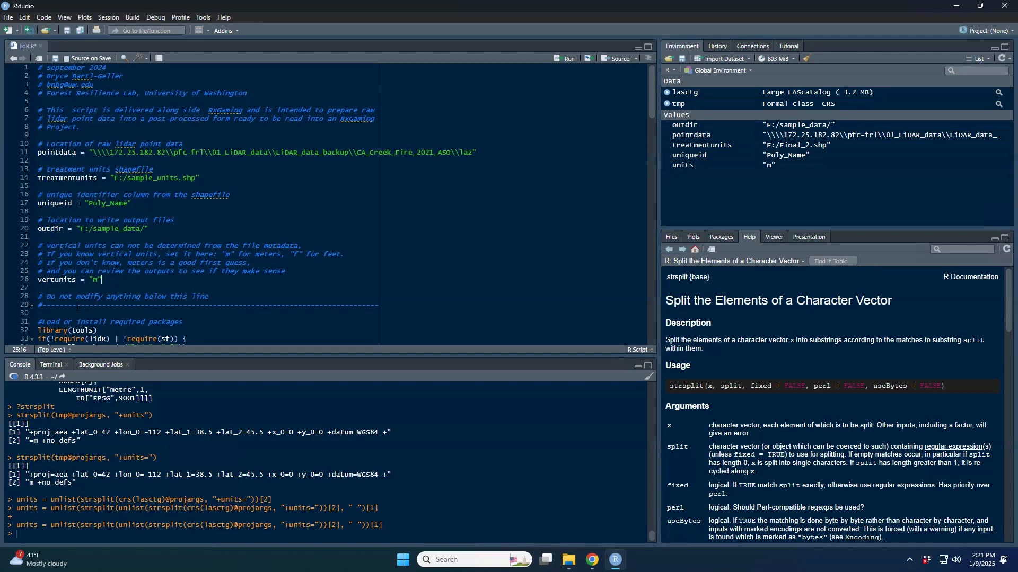
# Review the processing code below the user settings in lidR.R and return to the script's beginning.
pyautogui.scroll(-5, 200, 327)
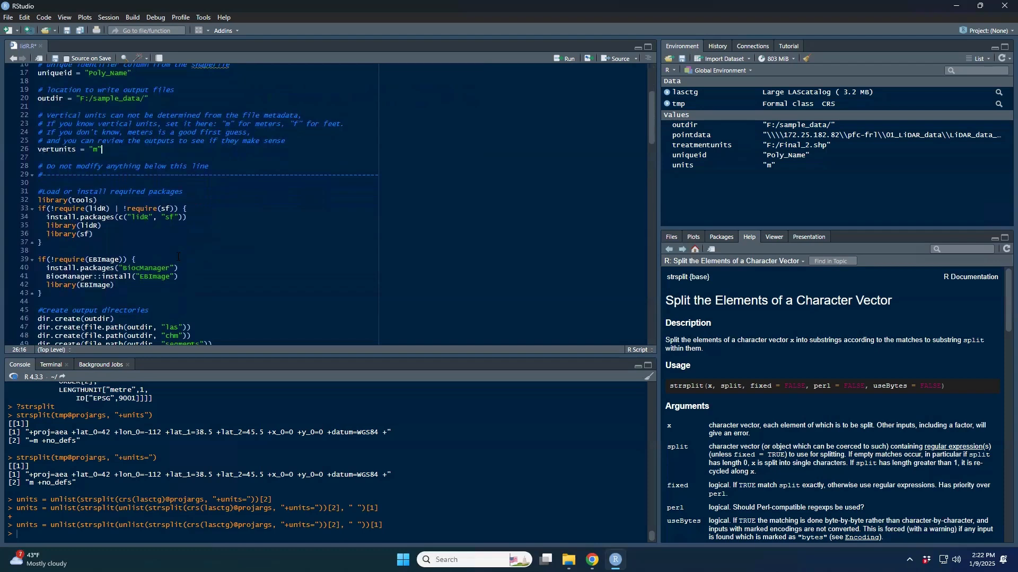
pyautogui.scroll(-3, 178, 257)
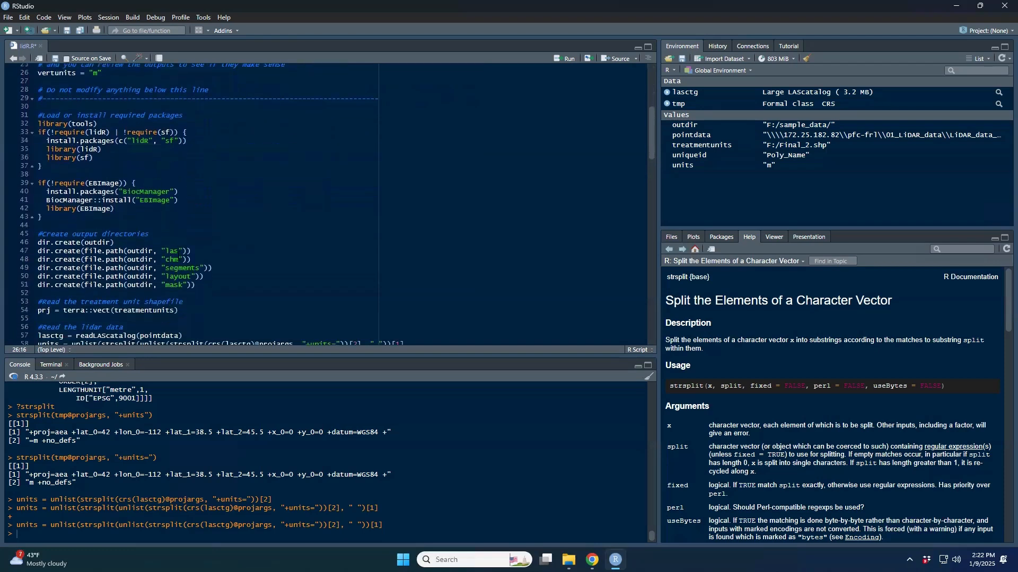
pyautogui.scroll(-11, 178, 256)
pyautogui.scroll(19, 178, 256)
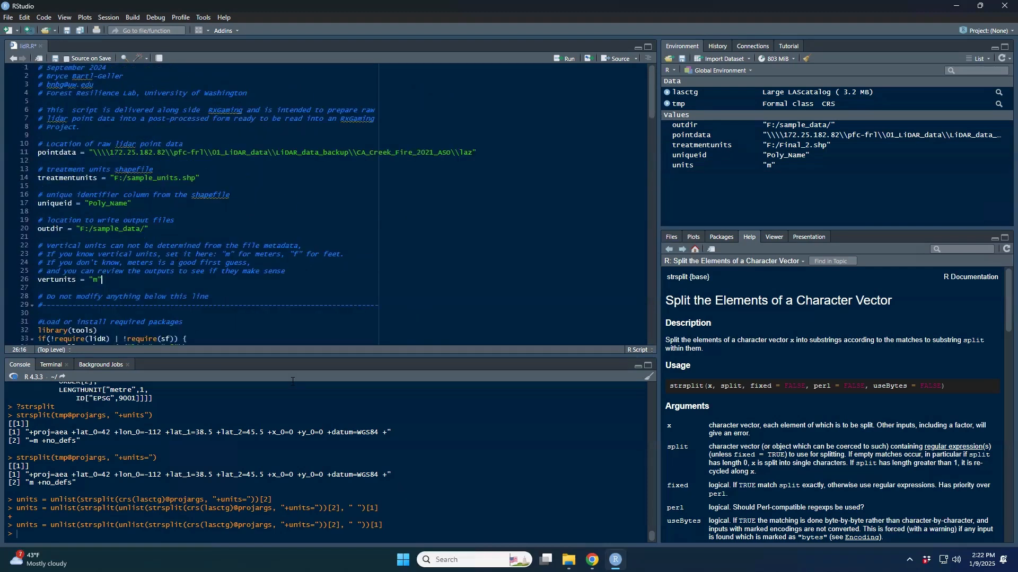
# Switch to File Explorer and inspect the chm and las output folders inside sample_data.
pyautogui.click(568, 560)
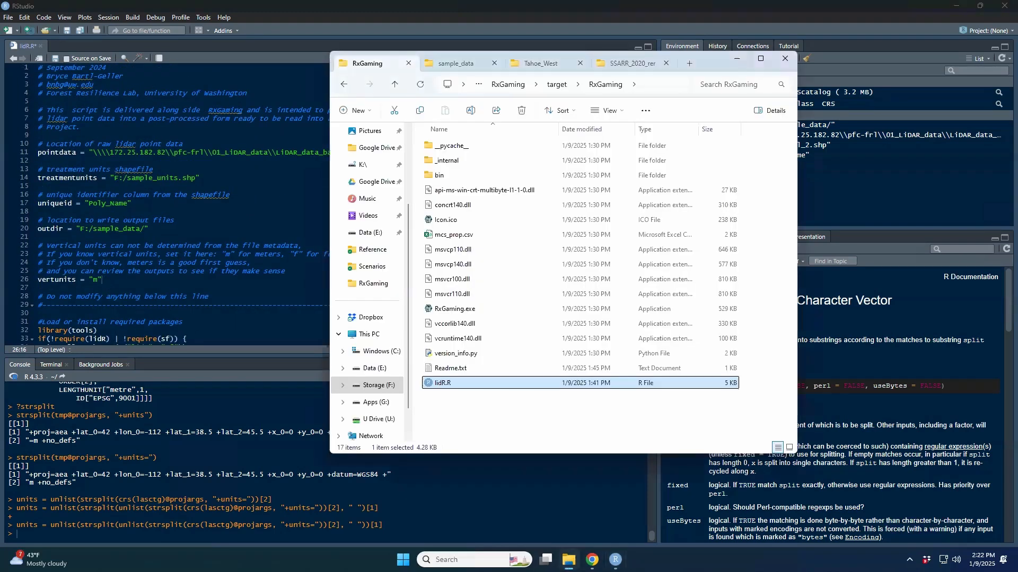
pyautogui.click(452, 66)
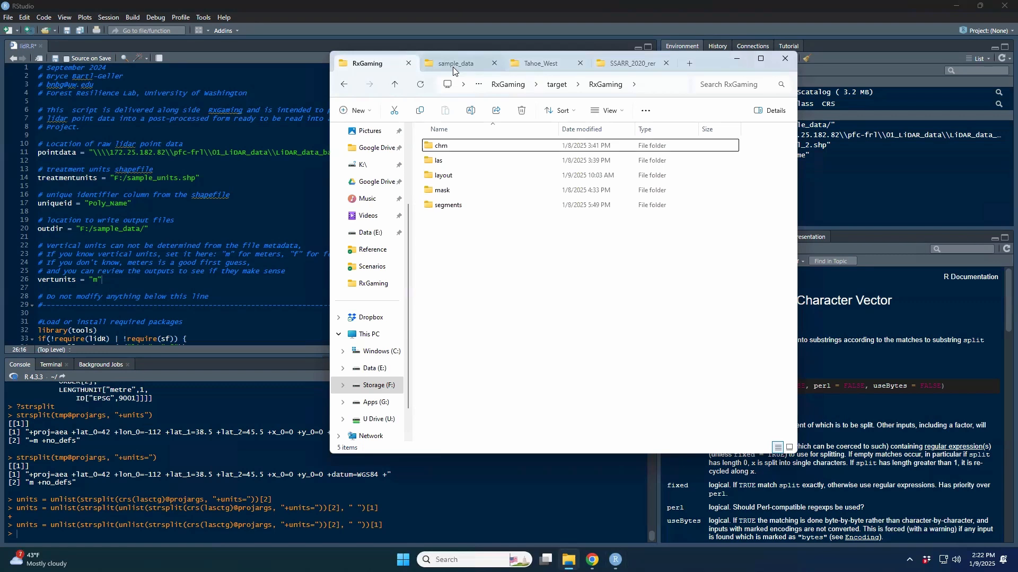
pyautogui.doubleClick(444, 149)
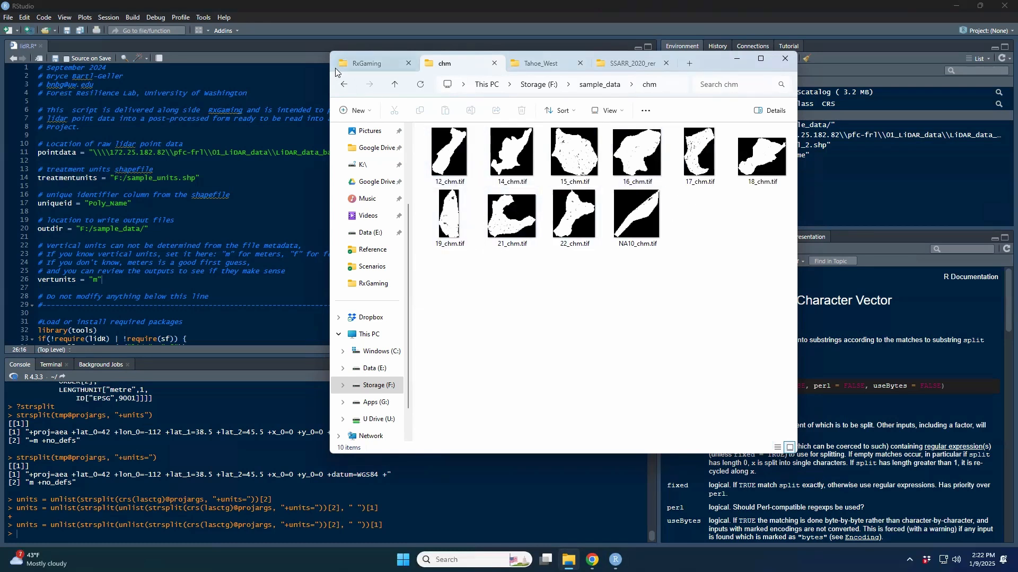
pyautogui.click(343, 86)
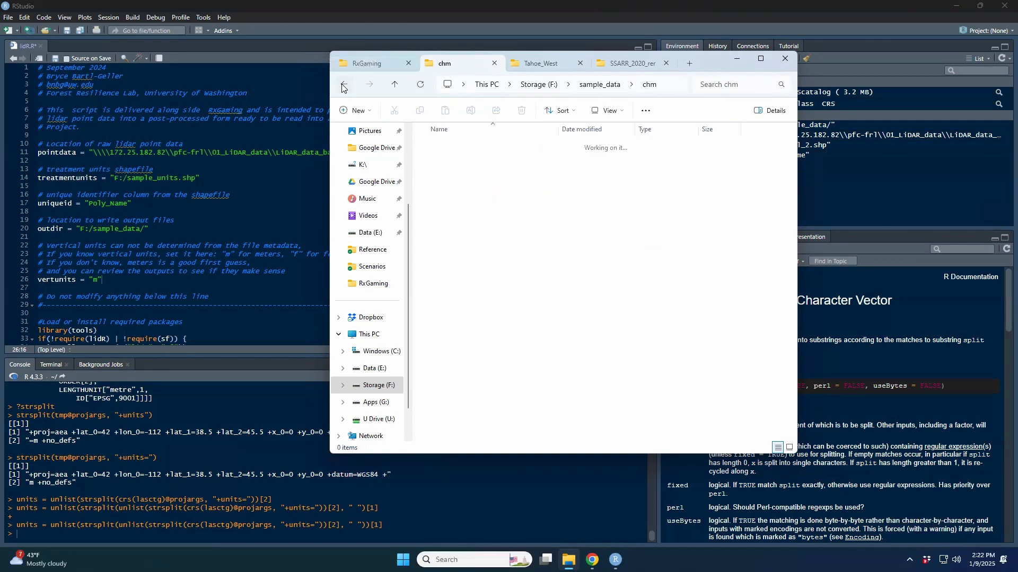
pyautogui.doubleClick(444, 159)
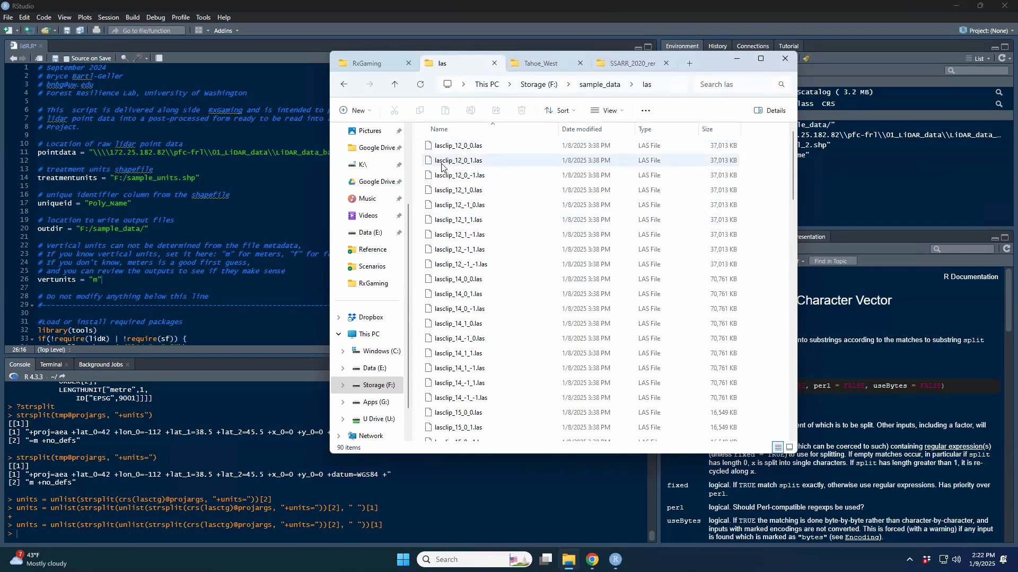
pyautogui.click(471, 148)
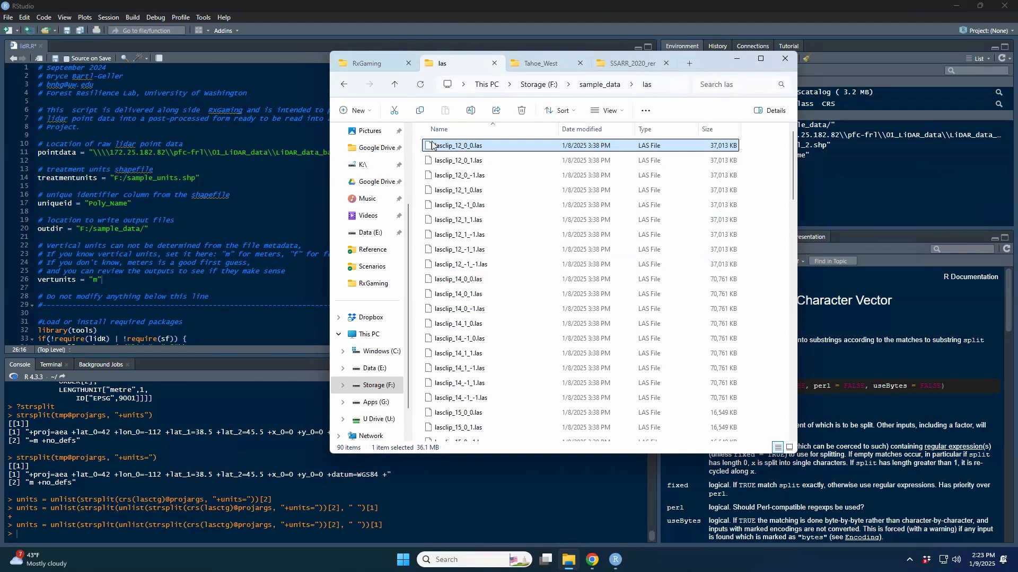
pyautogui.click(344, 86)
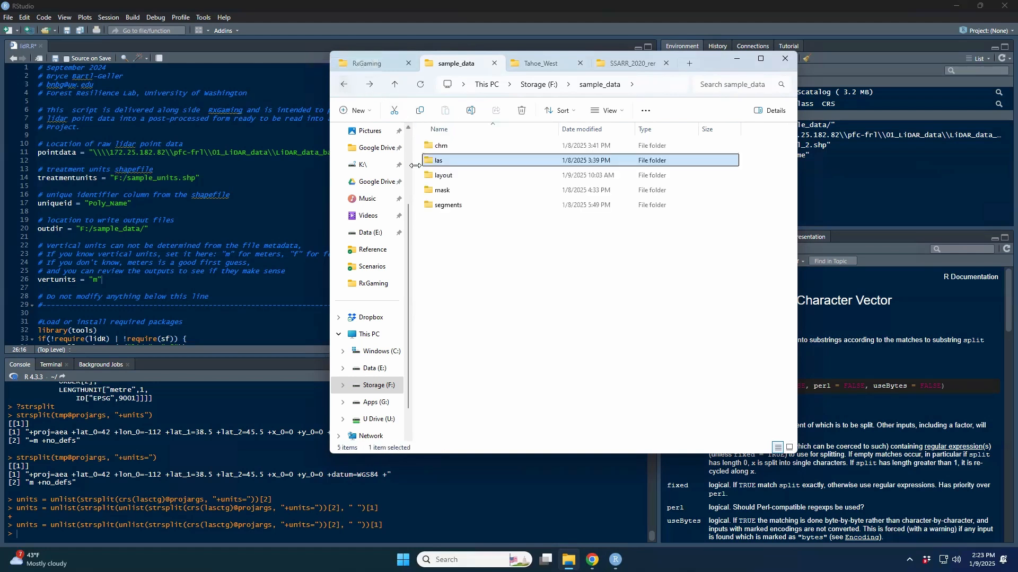
# Inspect the layout, mask and segments output folders inside sample_data, and switch back to RStudio.
pyautogui.click(446, 178)
pyautogui.doubleClick(446, 178)
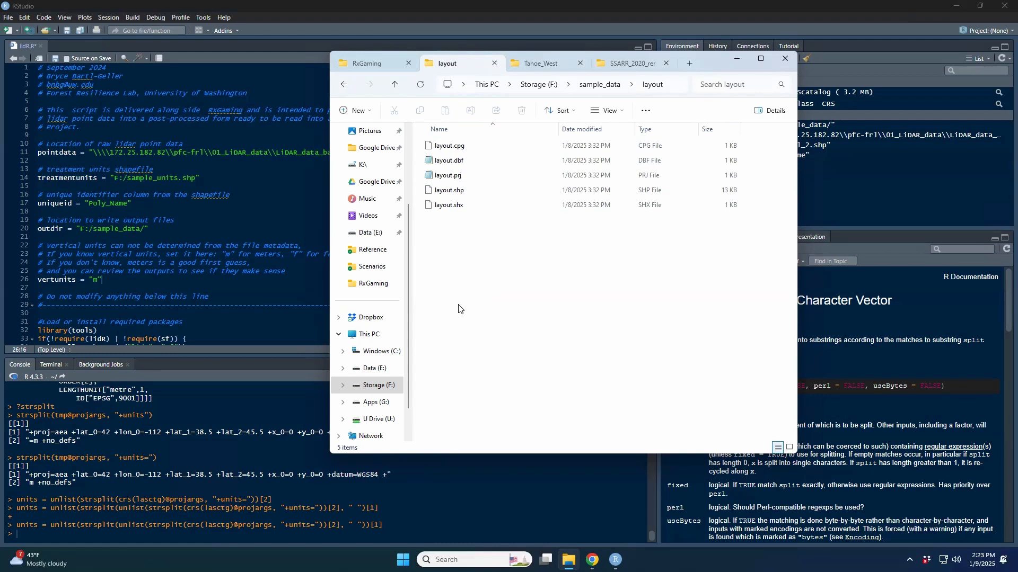
pyautogui.click(343, 86)
pyautogui.doubleClick(444, 190)
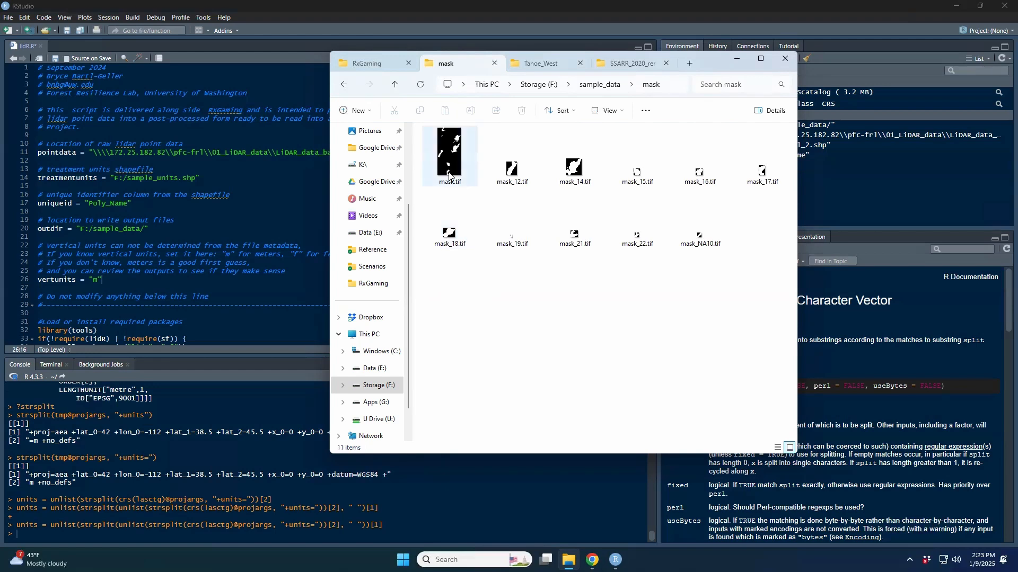
pyautogui.click(345, 86)
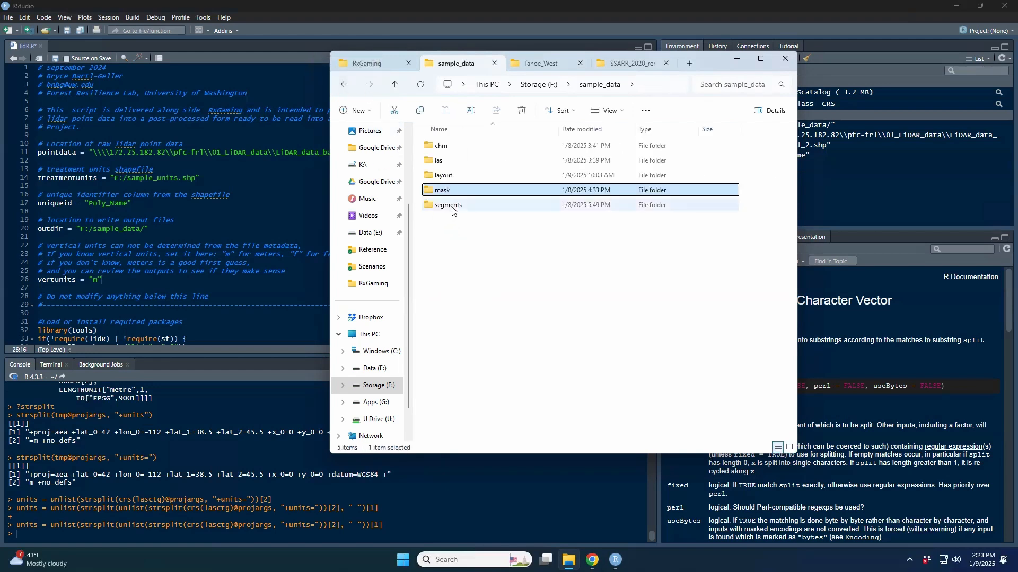
pyautogui.doubleClick(444, 207)
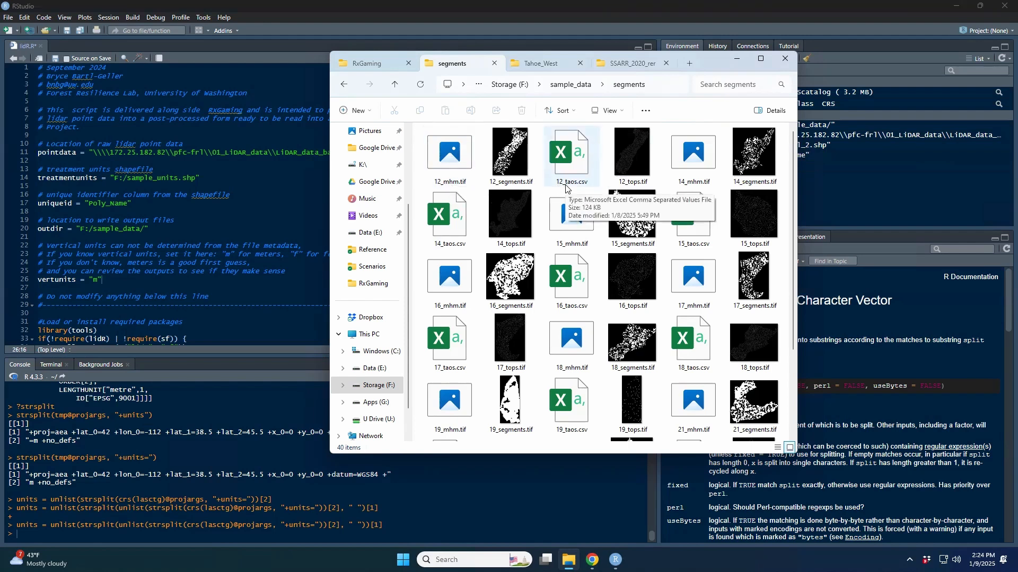
pyautogui.click(294, 234)
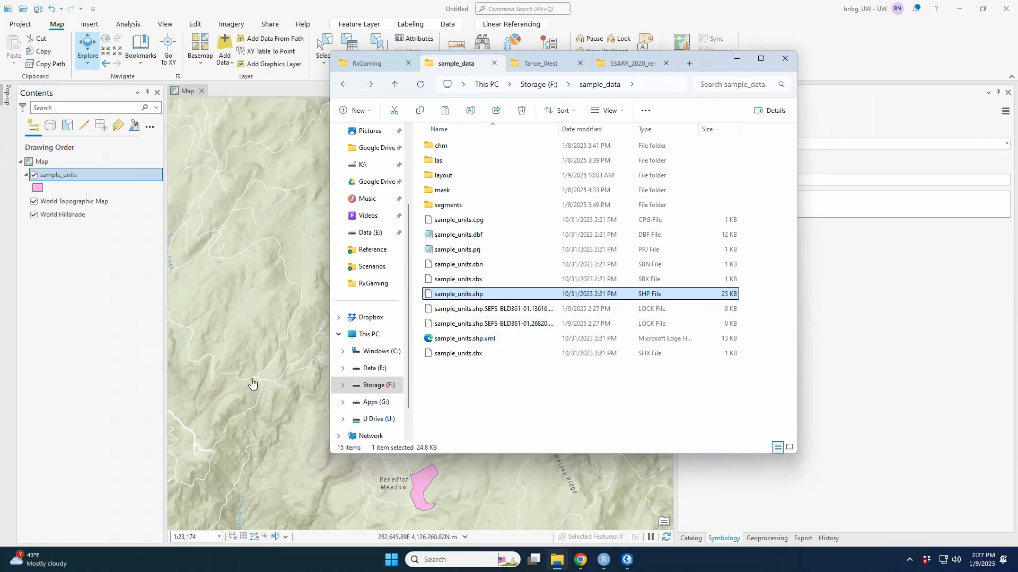
# Switch to ArcGIS Pro, inspect the attributes of the northernmost sample_units polygon, and return to File Explorer.
pyautogui.click(119, 319)
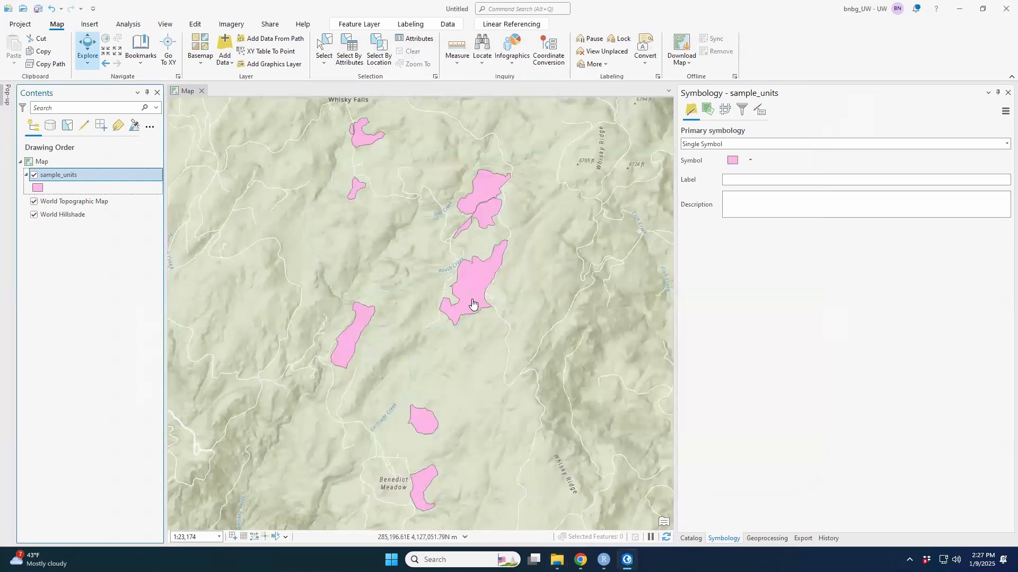
pyautogui.click(362, 139)
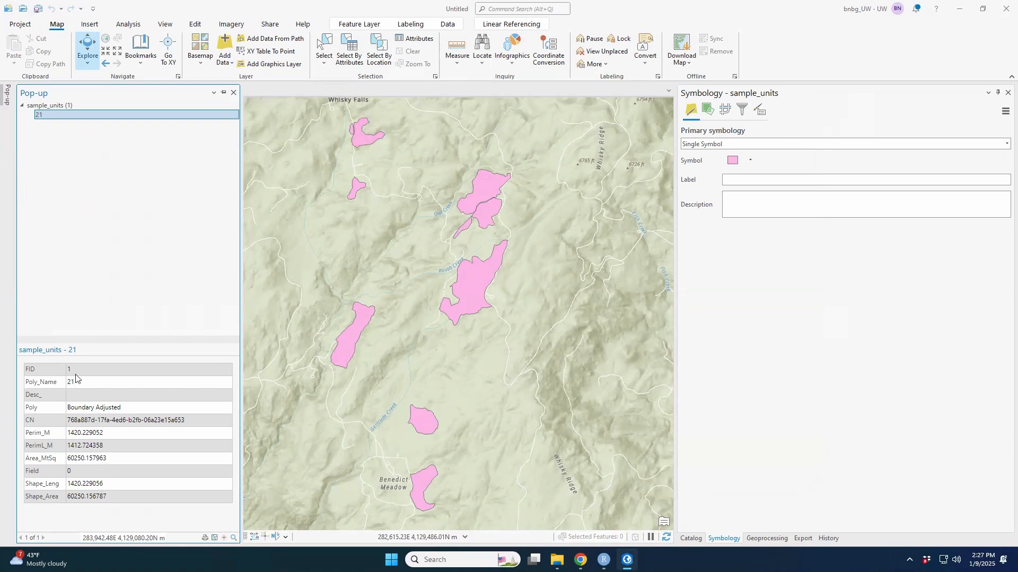
pyautogui.hotkey('alt', 'Tab')
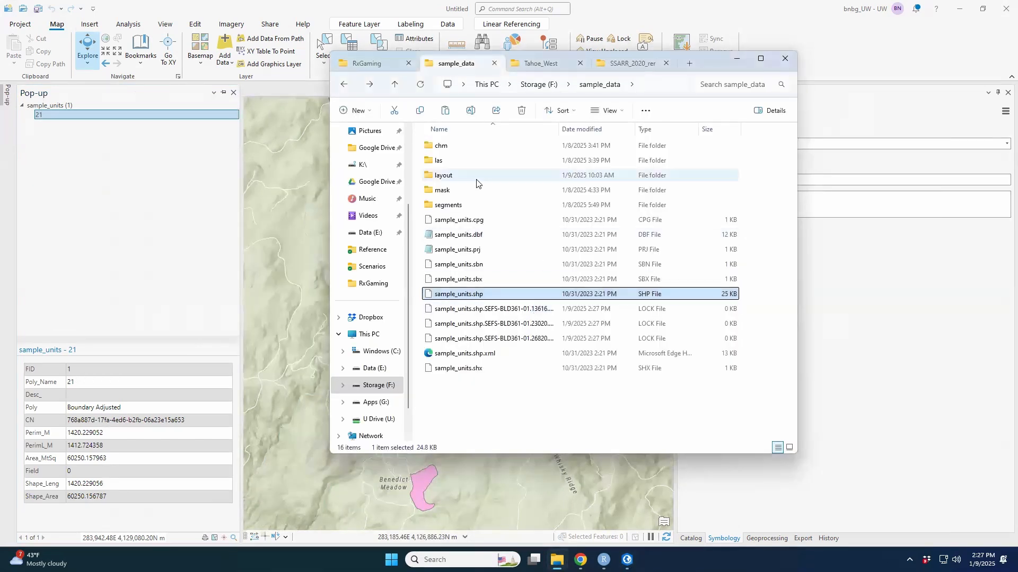
# Add layout.shp from the layout folder to the ArcGIS Pro map and inspect the attributes of its northernmost polygon.
pyautogui.doubleClick(474, 180)
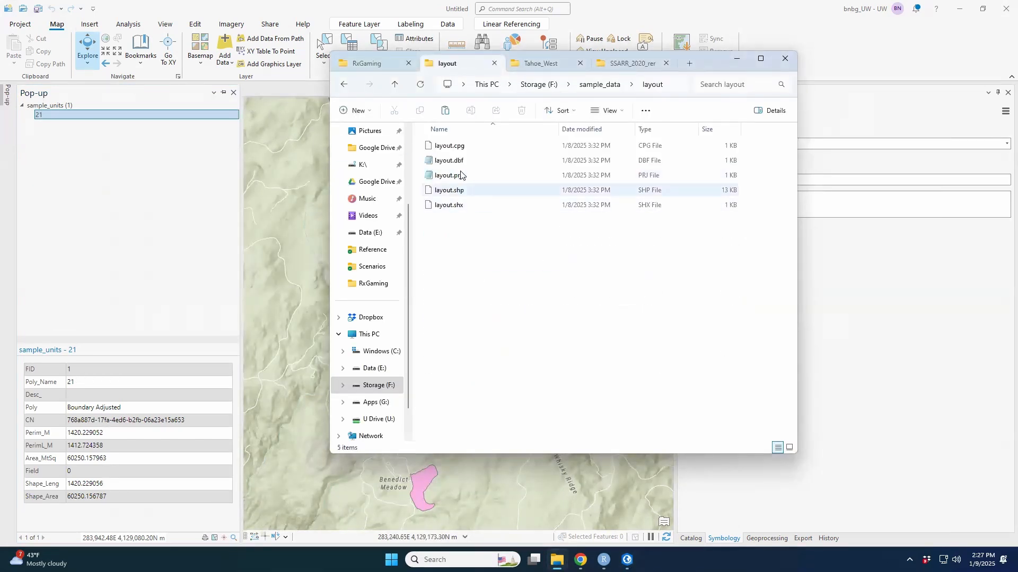
pyautogui.moveTo(449, 192); pyautogui.dragTo(298, 218)
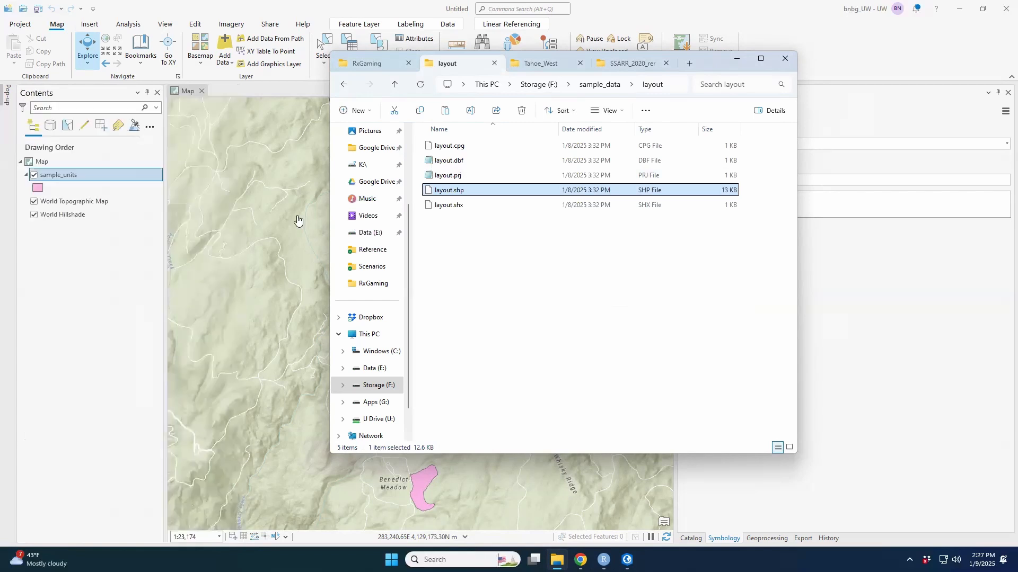
pyautogui.click(113, 318)
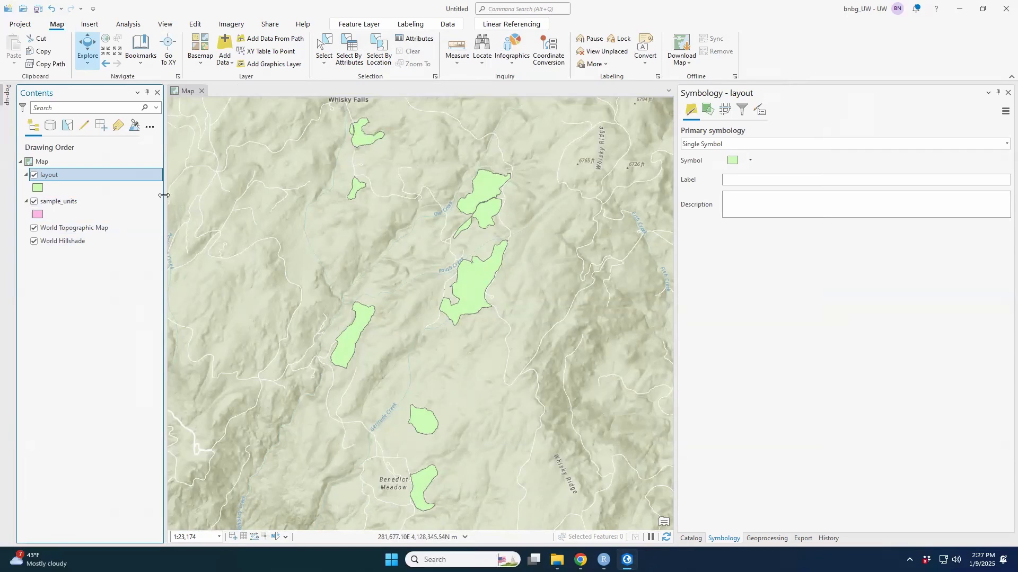
pyautogui.click(368, 139)
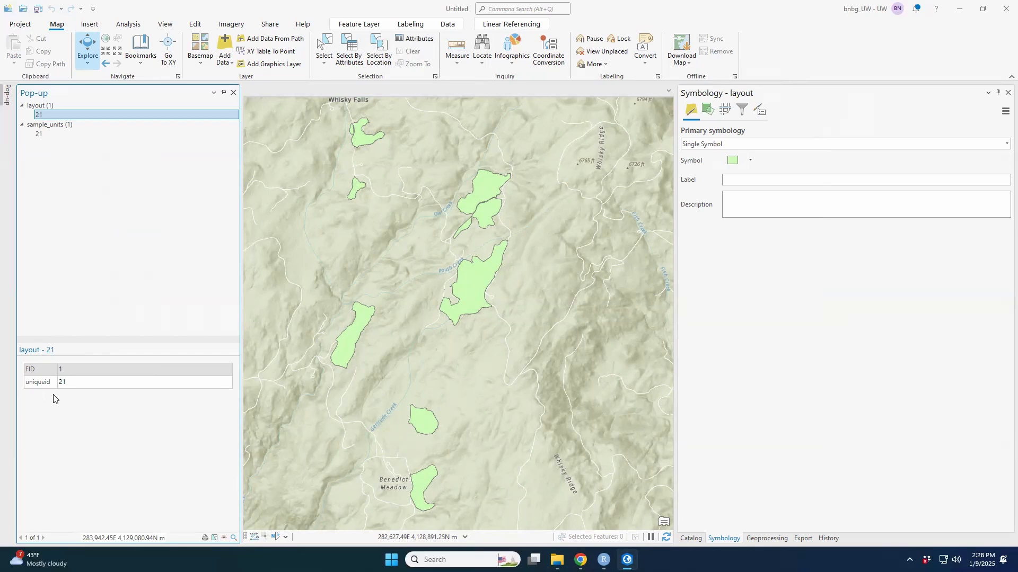
# Return to File Explorer, open the chm folder in sample_data, and add 15_chm.tif to the ArcGIS Pro map.
pyautogui.hotkey('alt', 'Tab')
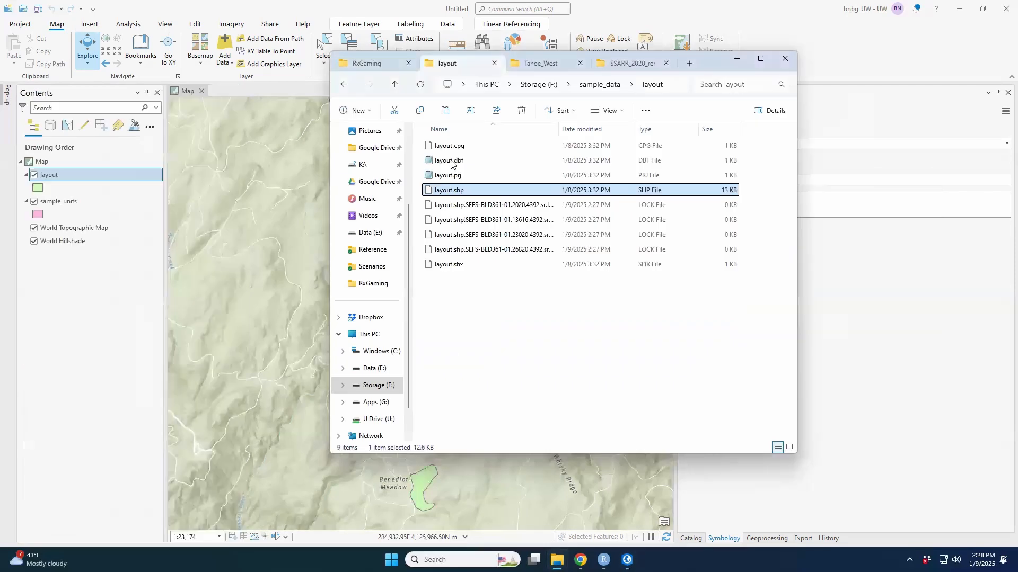
pyautogui.click(600, 84)
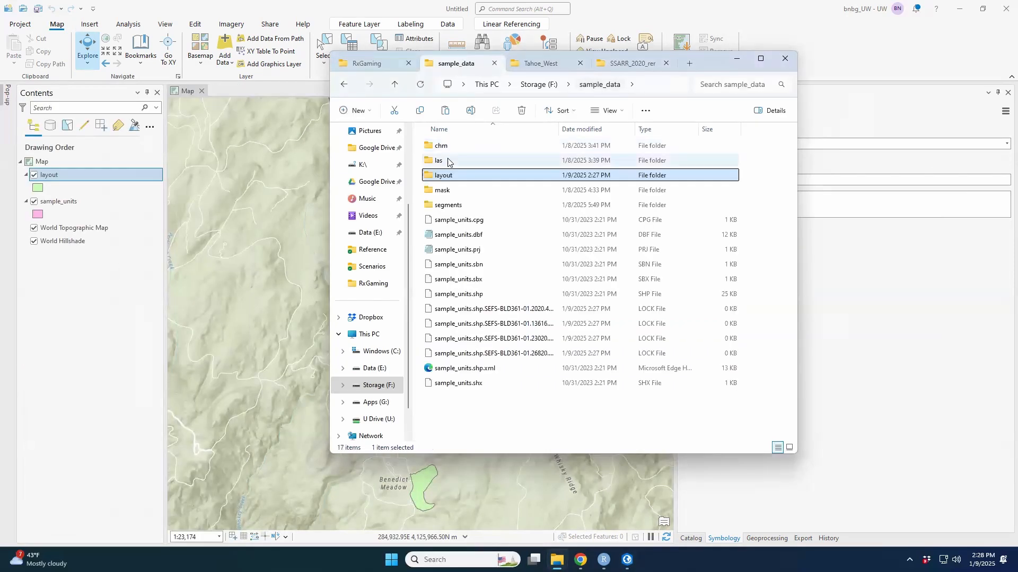
pyautogui.doubleClick(442, 149)
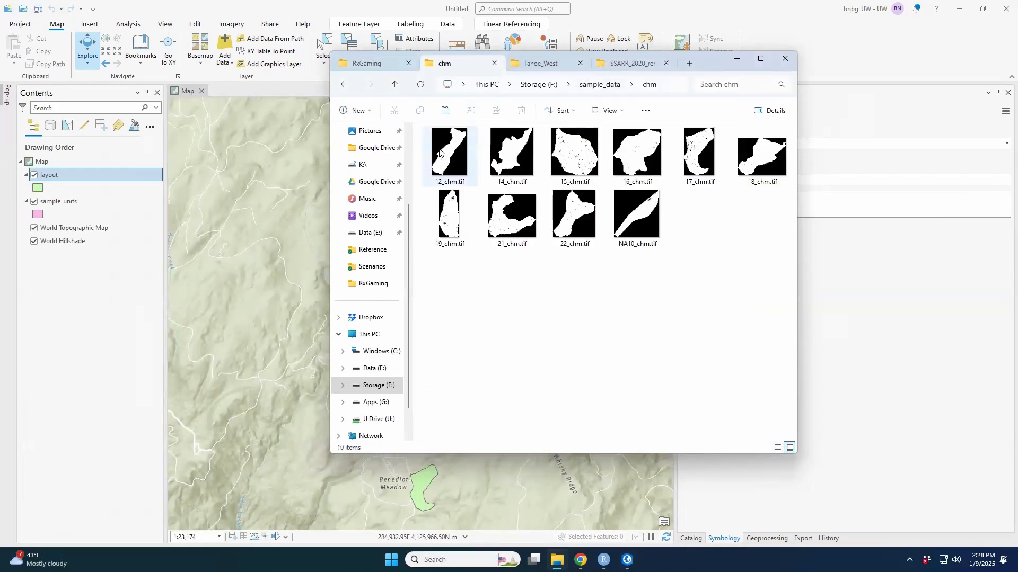
pyautogui.click(557, 169)
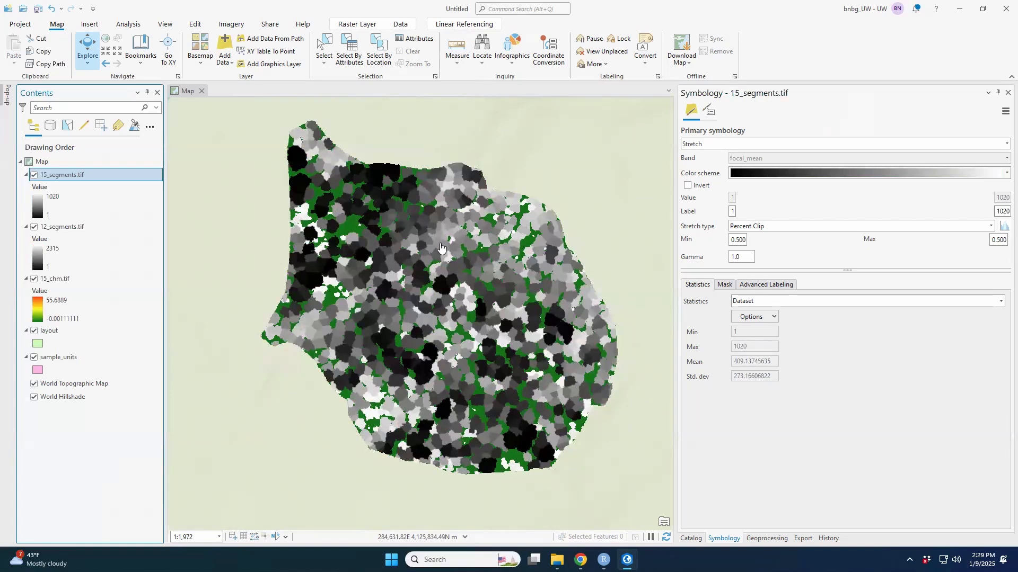
# Symbolize the 15_segments.tif layer by Unique Values, computing the unique values for the raster.
pyautogui.scroll(1, 440, 247)
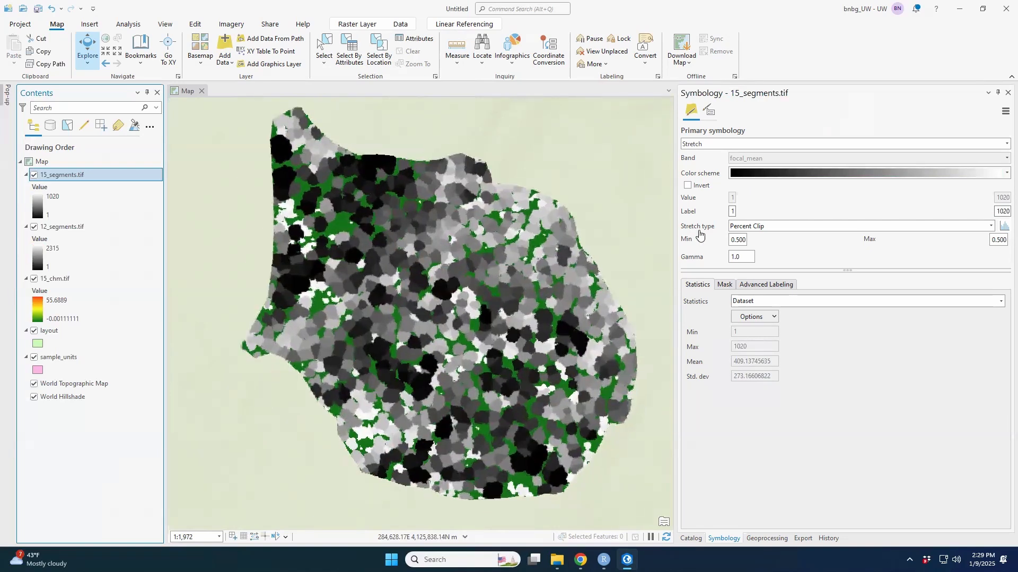
pyautogui.click(732, 145)
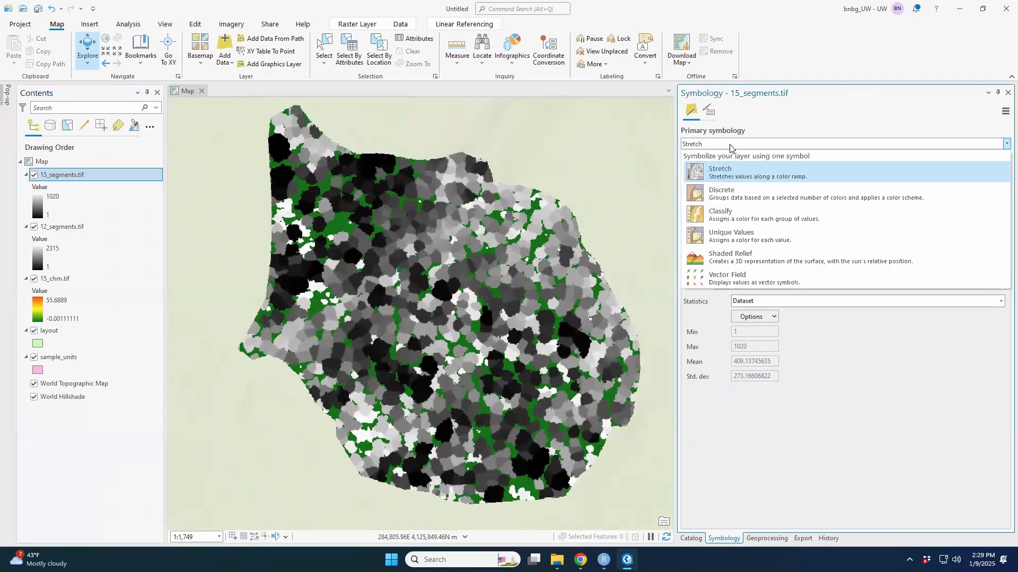
pyautogui.click(725, 236)
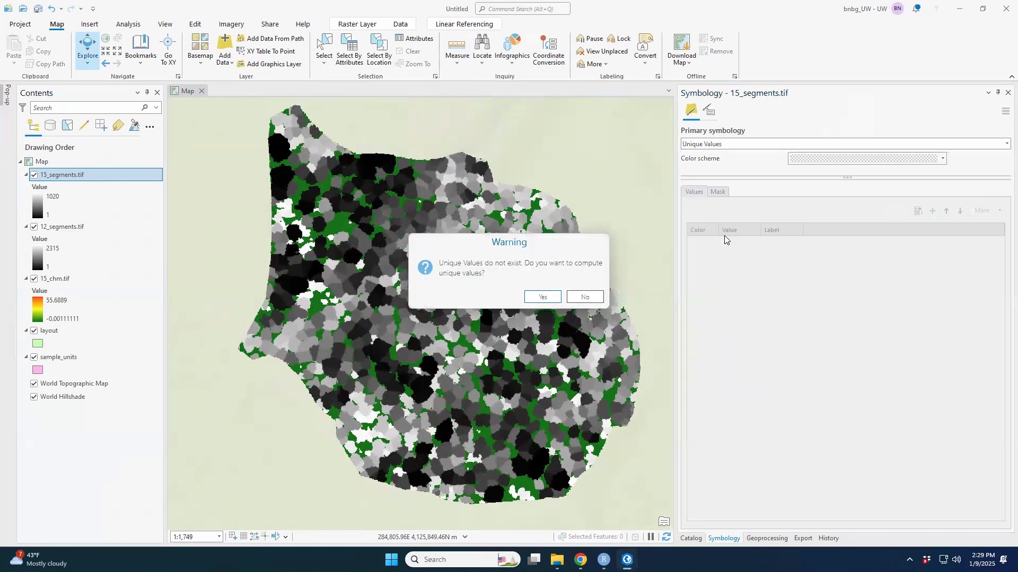
pyautogui.click(536, 300)
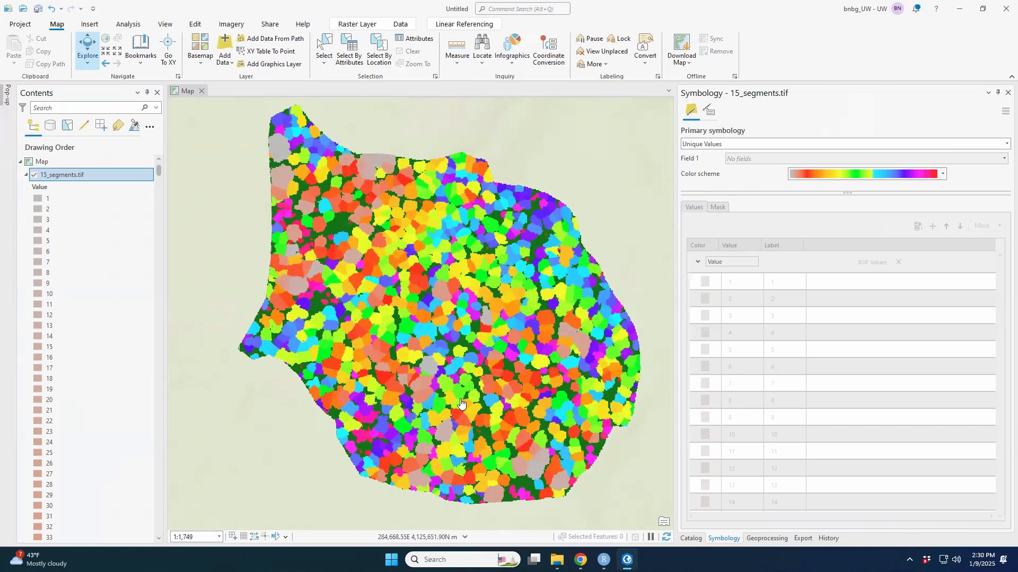
# Add 15_tops.tif above the segments layer and examine the treetop points within the individual crown segments.
pyautogui.hotkey('alt', 'Tab')
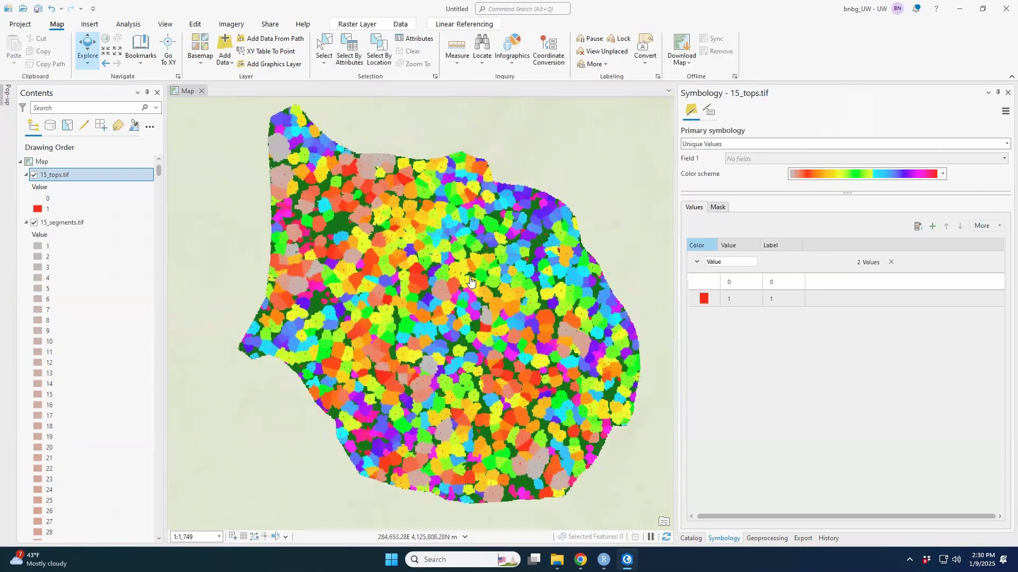
pyautogui.scroll(2, 471, 281)
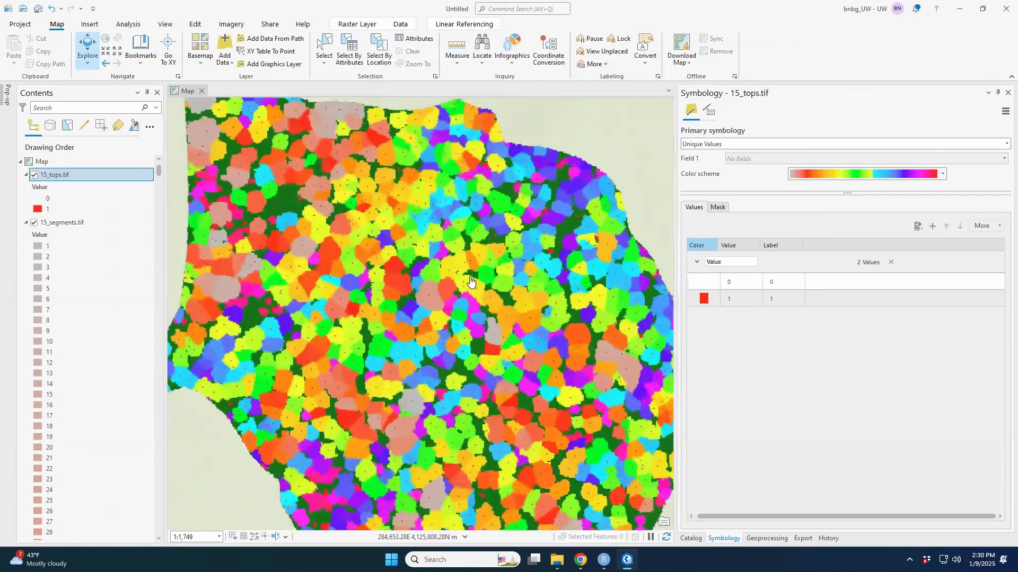
pyautogui.scroll(1, 446, 289)
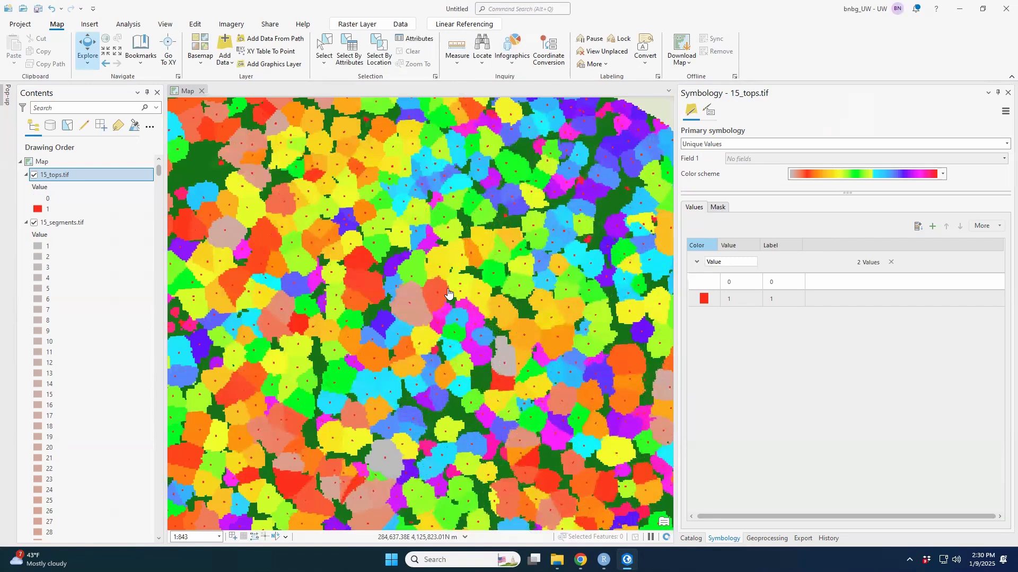
pyautogui.scroll(2, 448, 293)
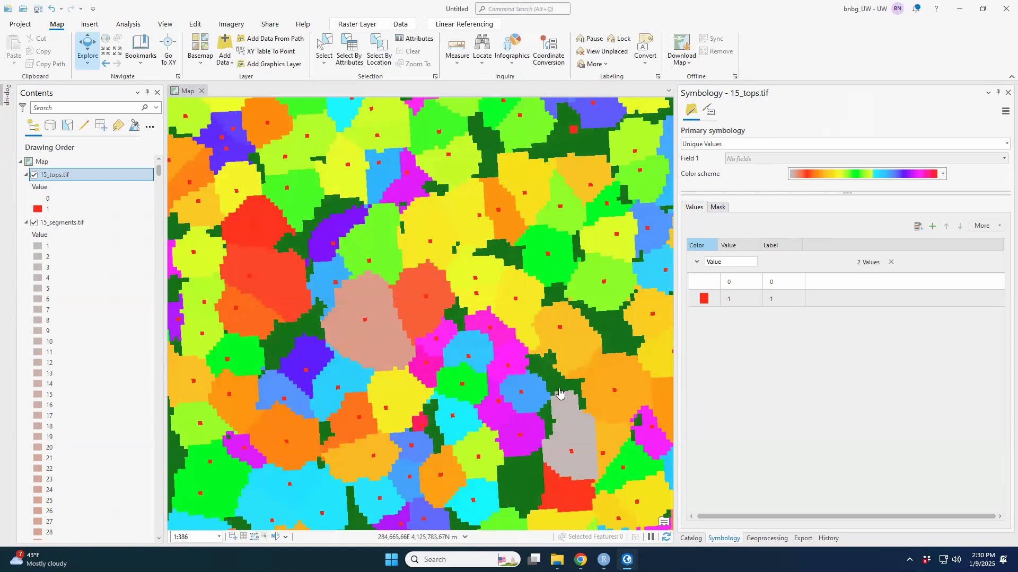
# Switch to File Explorer and inspect the folder structures of Tahoe_West and SSARR_2020_rerun.
pyautogui.hotkey('alt', 'Tab')
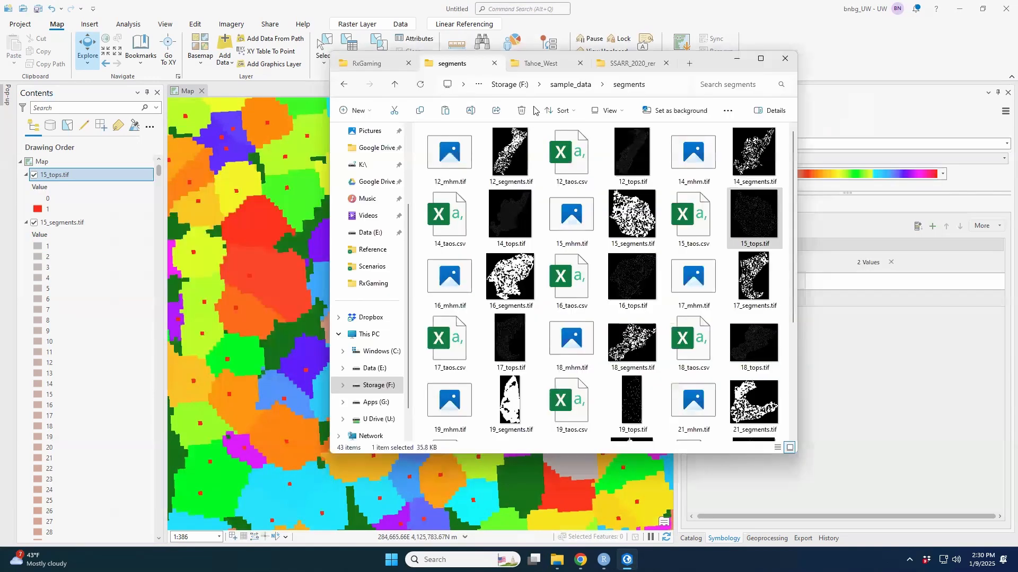
pyautogui.click(541, 64)
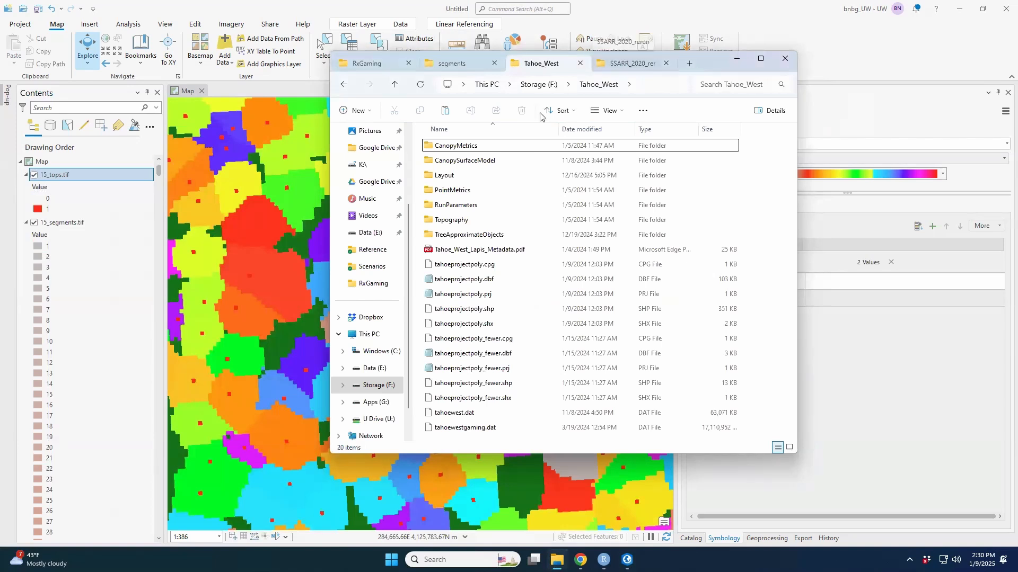
pyautogui.click(454, 150)
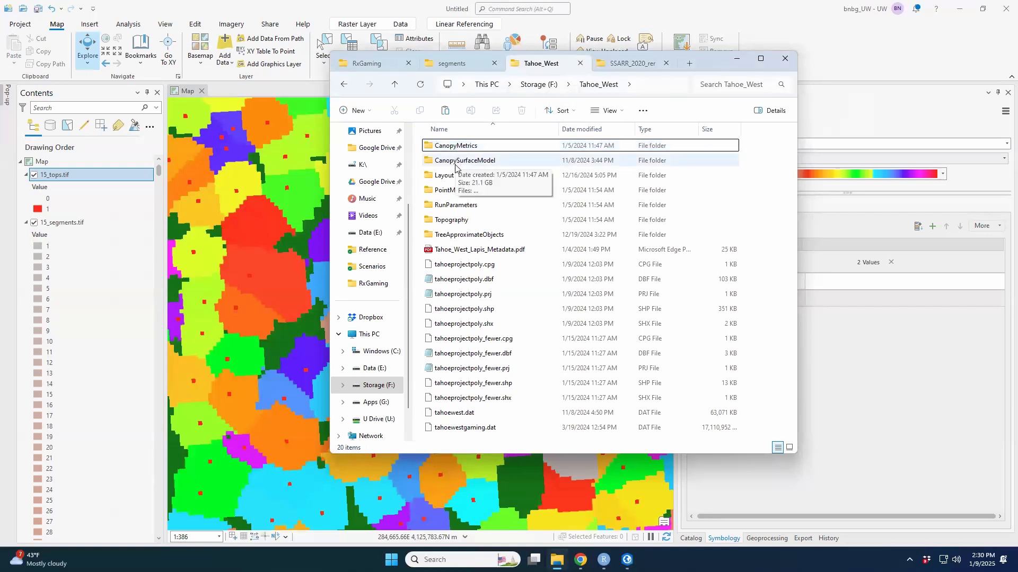
pyautogui.click(627, 65)
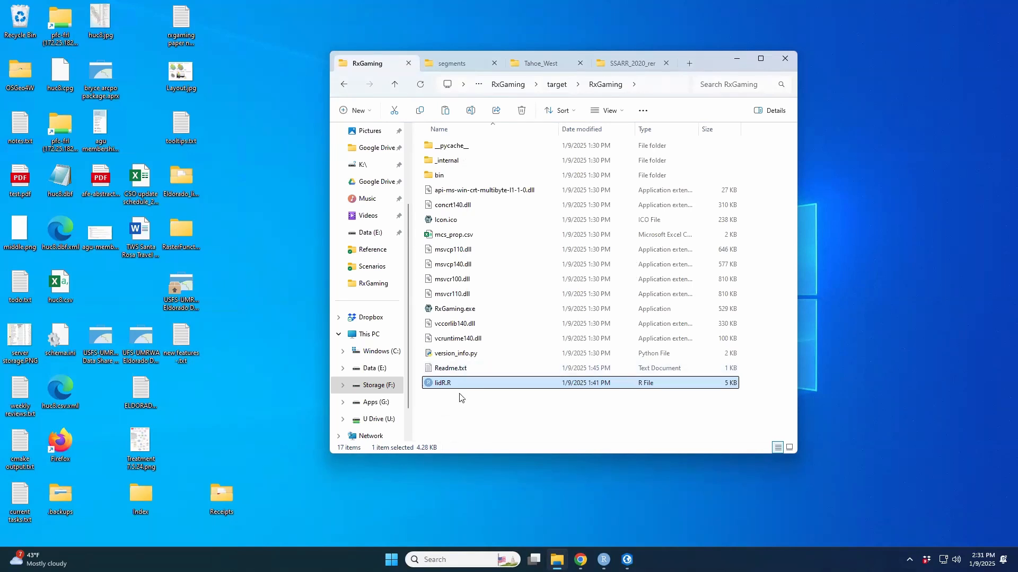
# Launch RxGaming.exe from the RxGaming folder and start a new project.
pyautogui.click(443, 310)
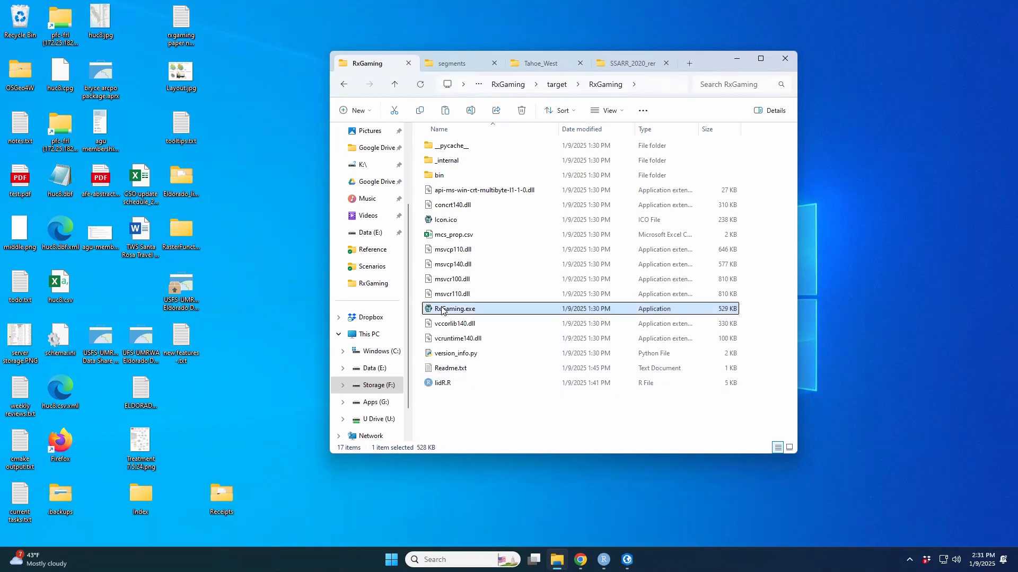
pyautogui.doubleClick(442, 308)
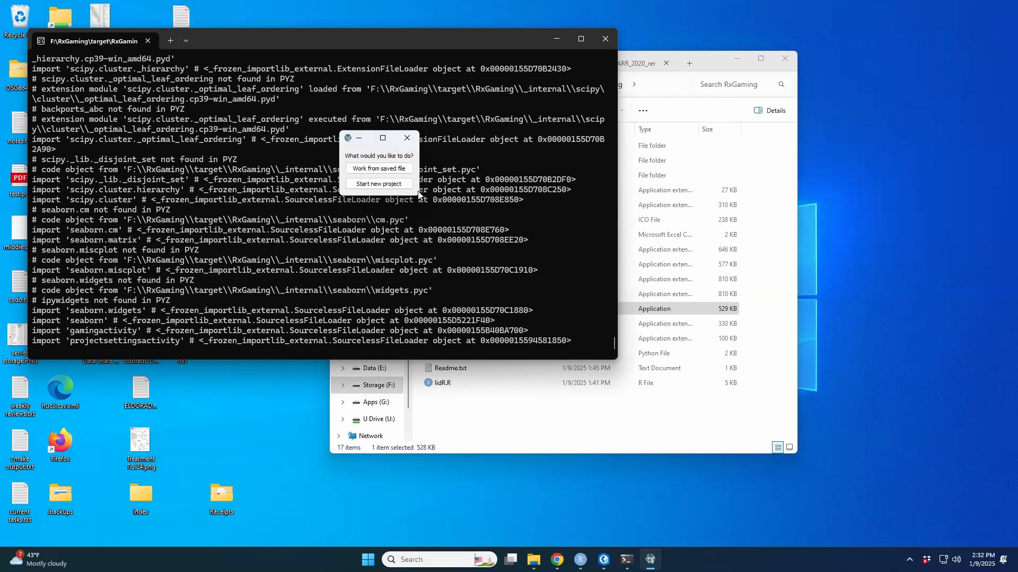
pyautogui.moveTo(353, 148); pyautogui.dragTo(430, 208)
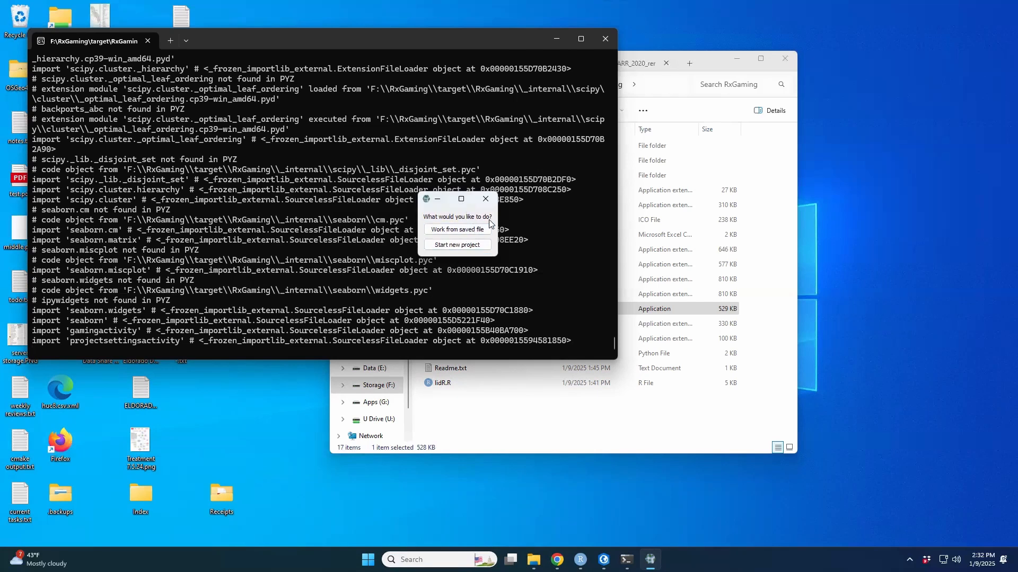
pyautogui.click(478, 245)
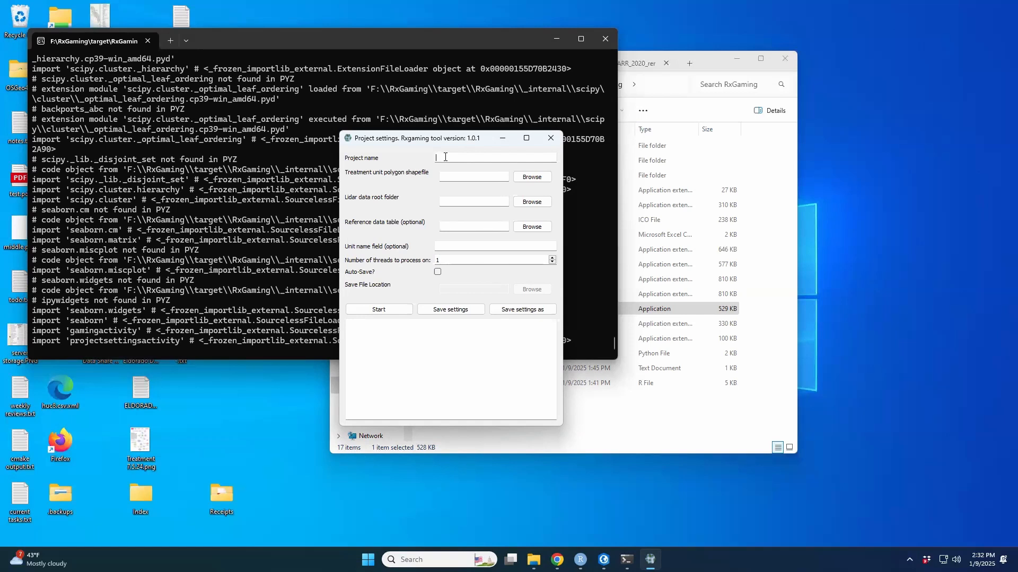
# Name the project "Sample data" and choose sample_units.shp from F:/sample_data as the treatment unit polygon shapefile.
pyautogui.write('ample data')
pyautogui.click(458, 176)
pyautogui.click(541, 182)
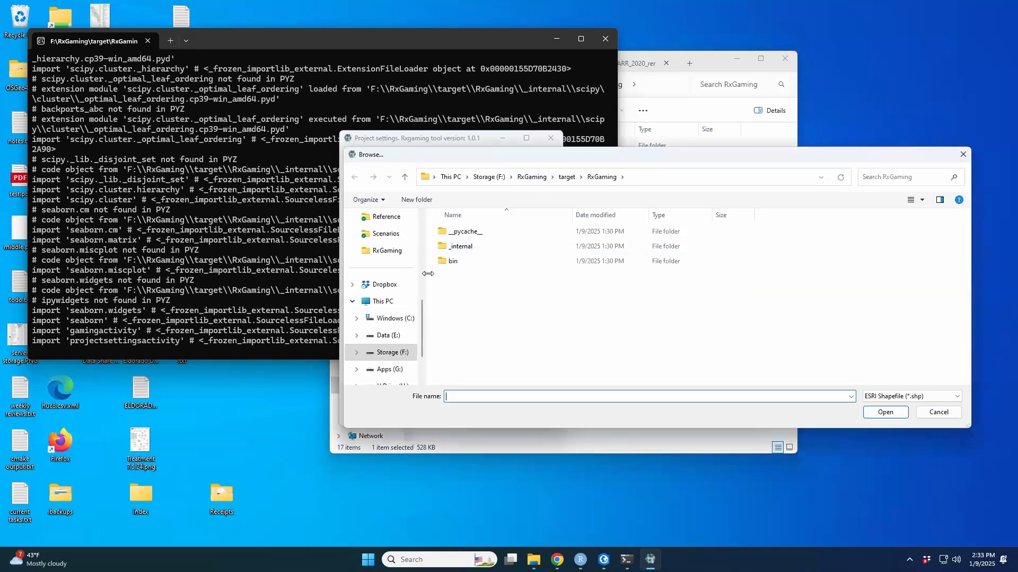
pyautogui.click(395, 353)
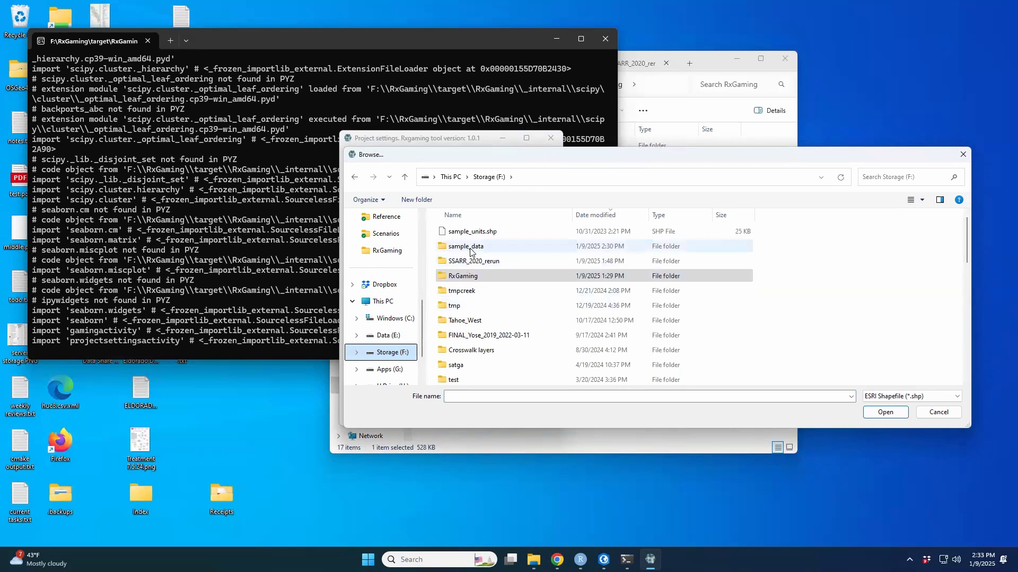
pyautogui.doubleClick(470, 247)
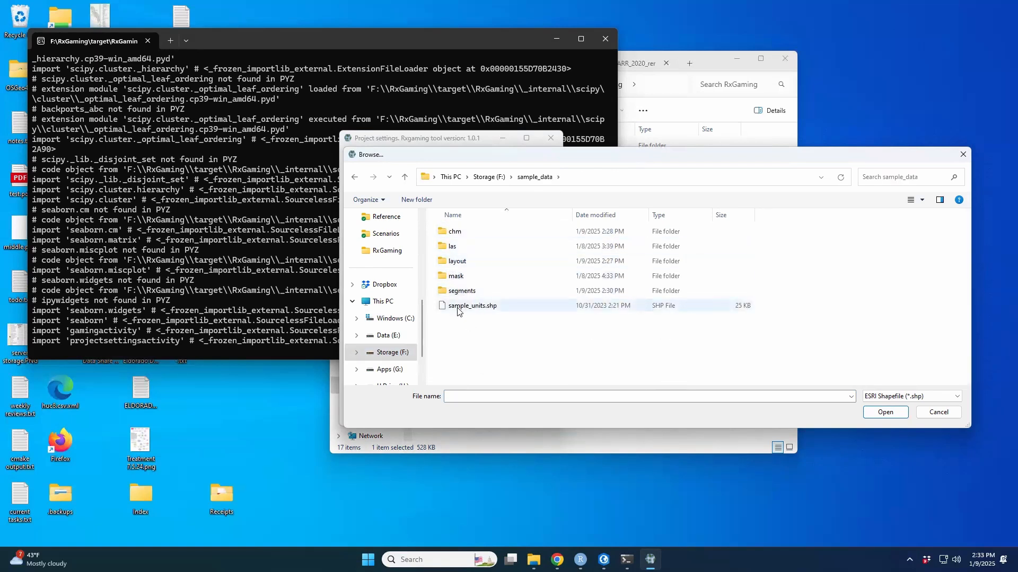
pyautogui.click(459, 310)
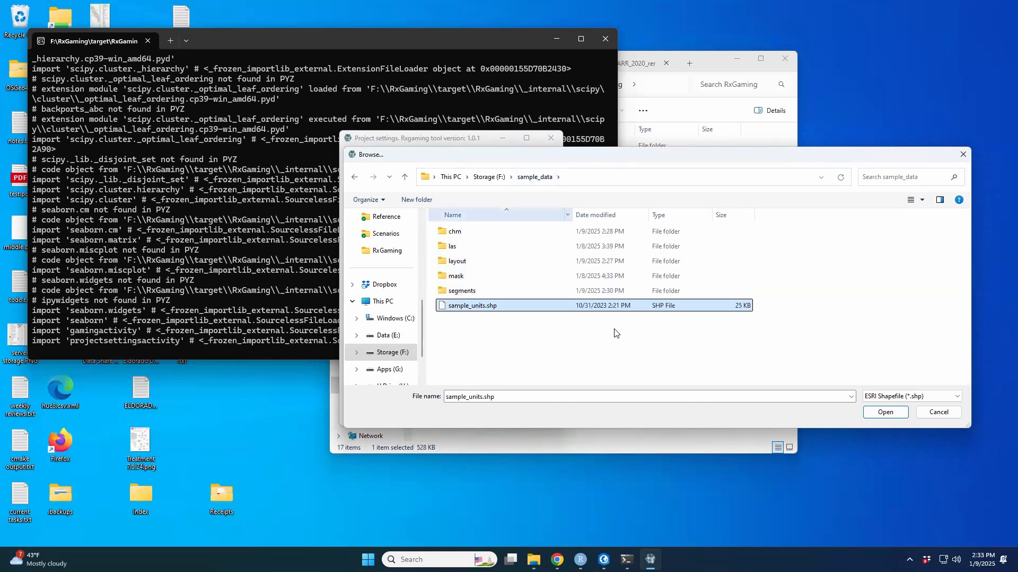
pyautogui.click(879, 414)
pyautogui.click(463, 177)
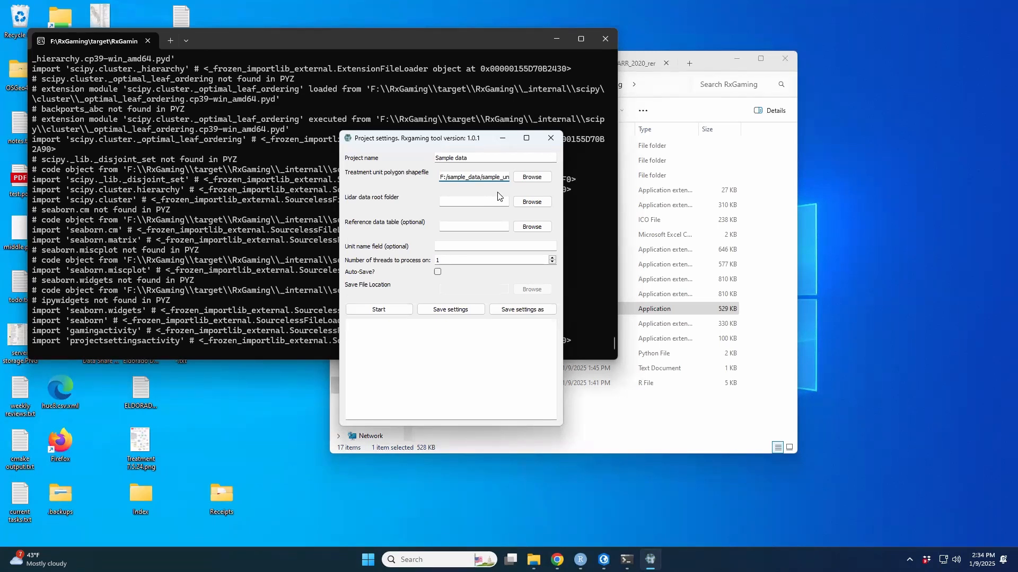
# Open the lidar data root folder browser, and review the Tahoe_West, SSARR_2020_rerun and sample_data root folders in File Explorer.
pyautogui.click(475, 204)
pyautogui.click(532, 202)
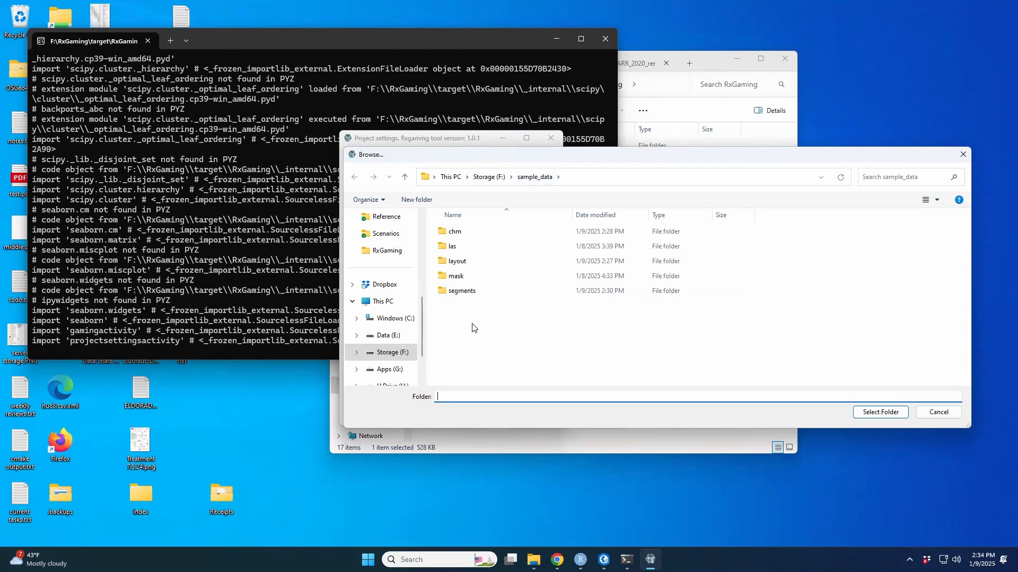
pyautogui.click(708, 58)
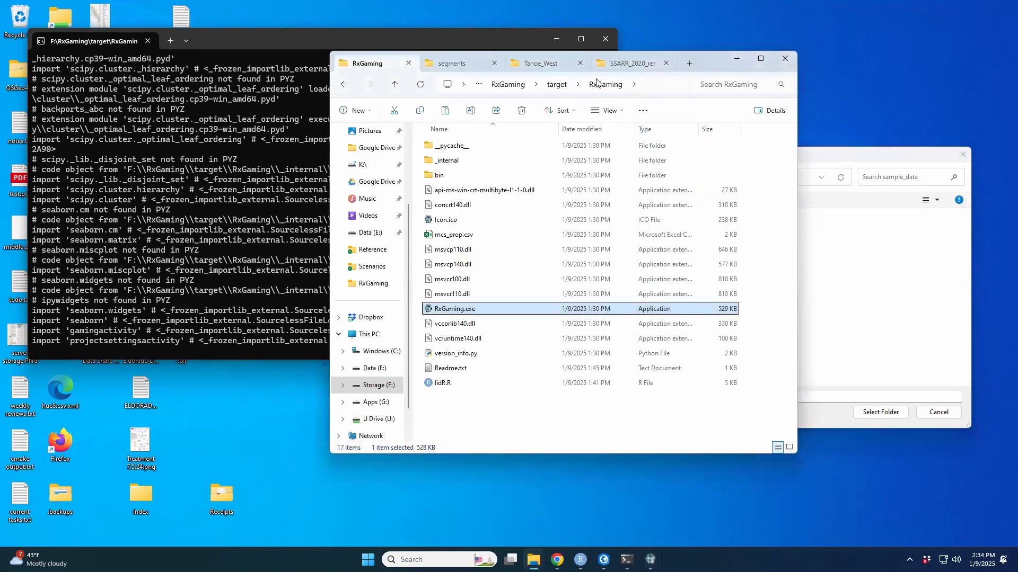
pyautogui.click(544, 71)
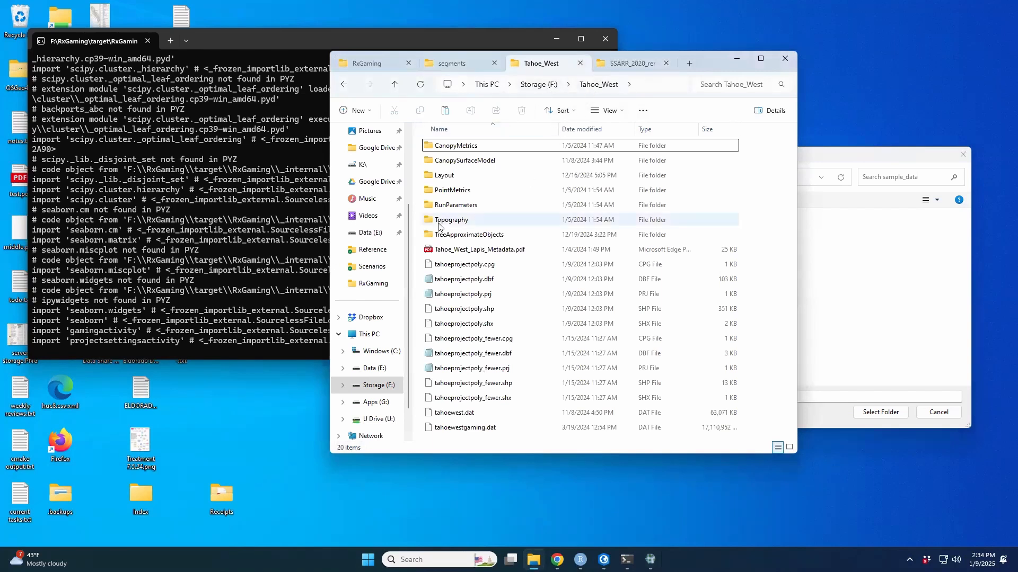
pyautogui.click(631, 64)
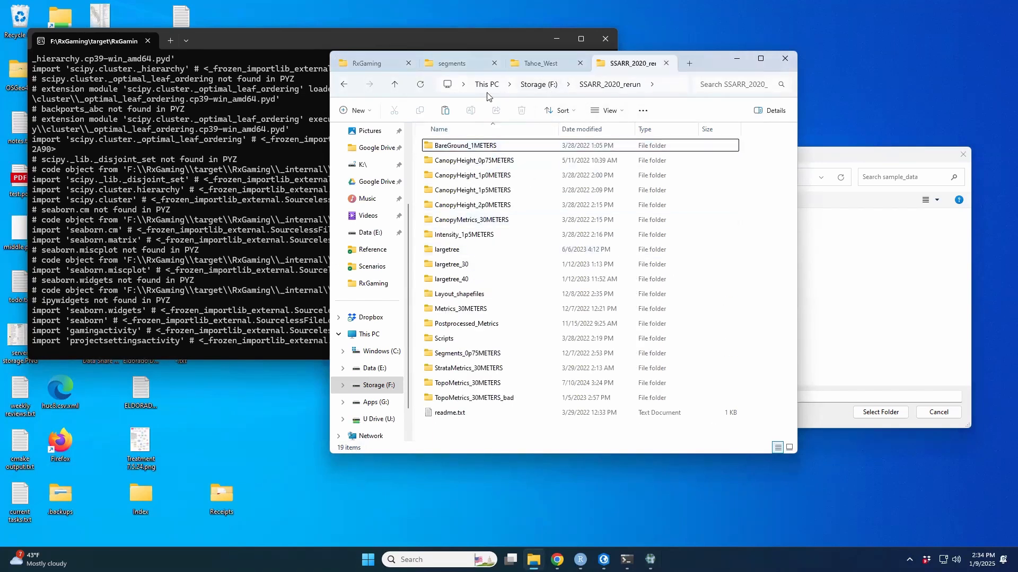
pyautogui.click(455, 64)
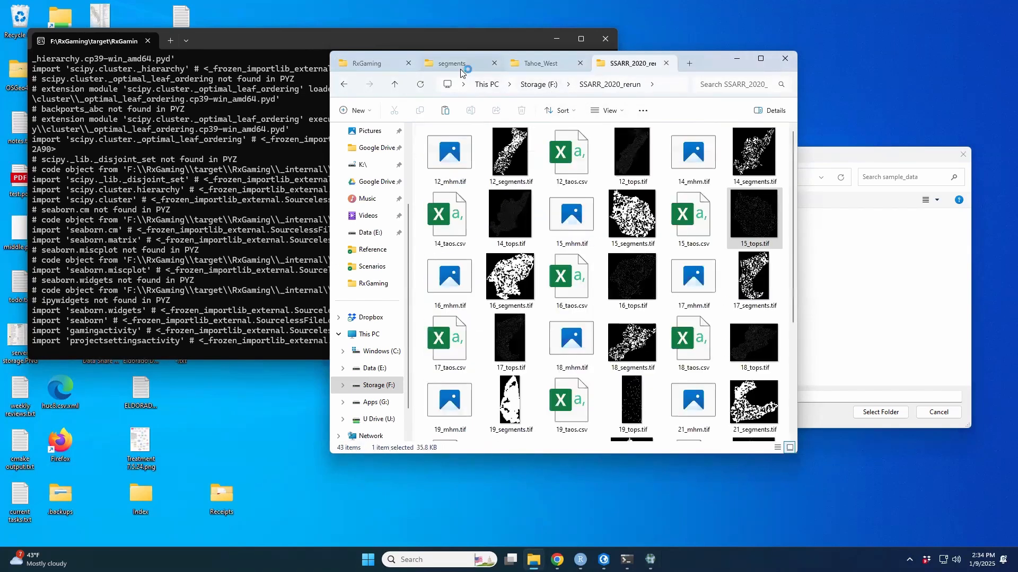
pyautogui.click(348, 89)
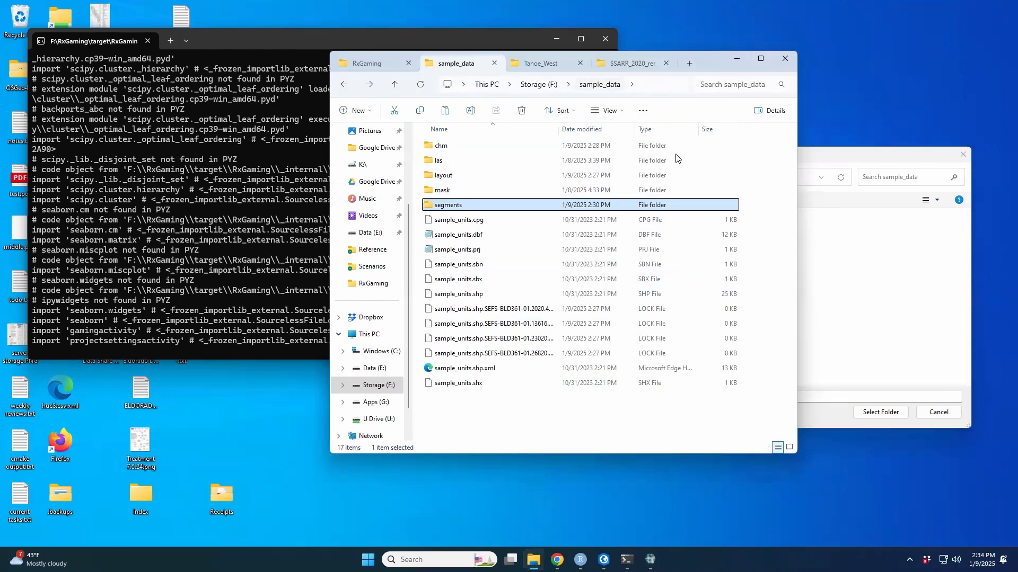
# Set F:/sample_data as the lidar data root folder and choose sample_reference.csv as the reference data table.
pyautogui.hotkey('alt', 'Tab')
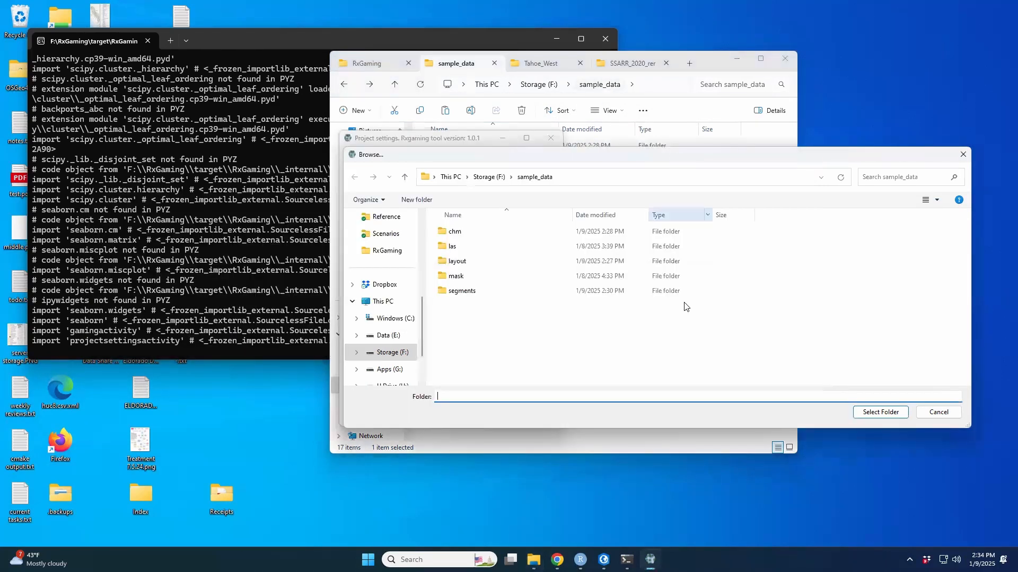
pyautogui.click(864, 413)
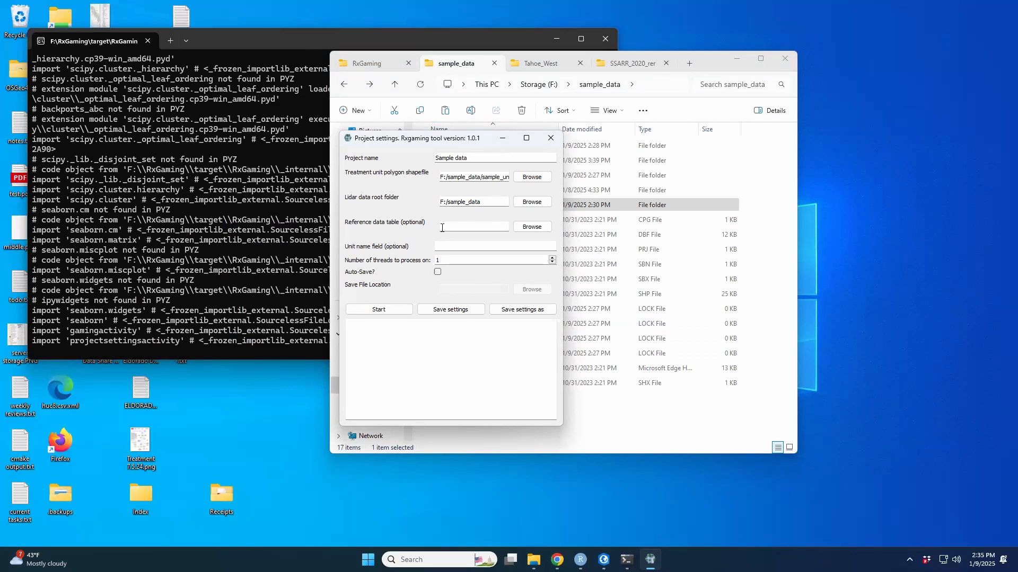
pyautogui.click(530, 227)
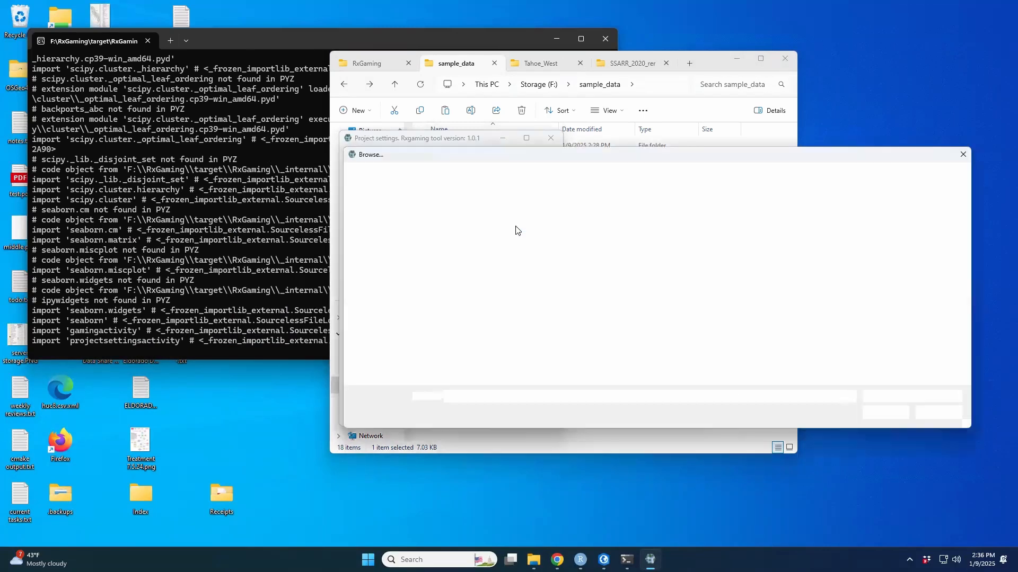
pyautogui.click(480, 307)
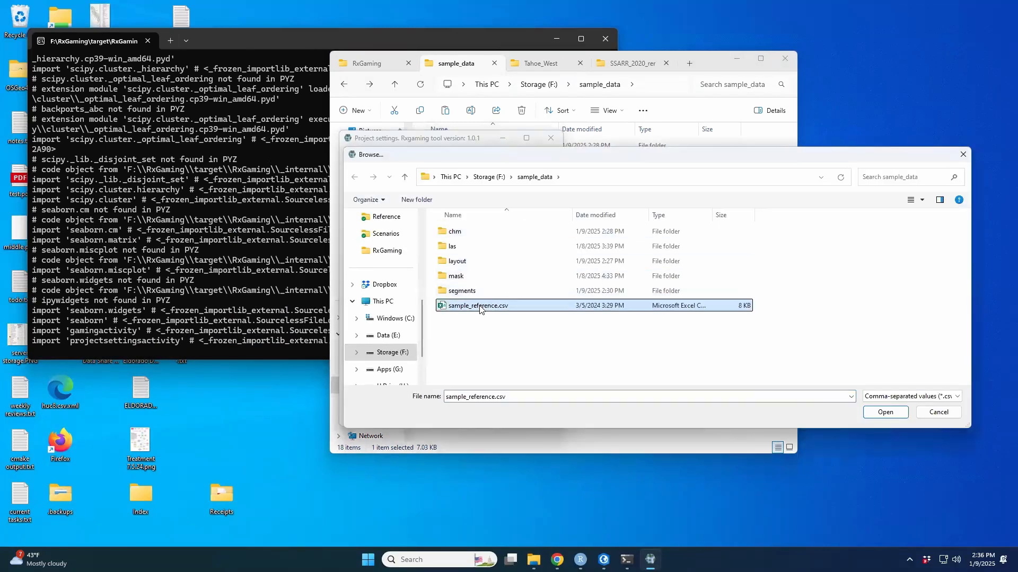
pyautogui.click(894, 414)
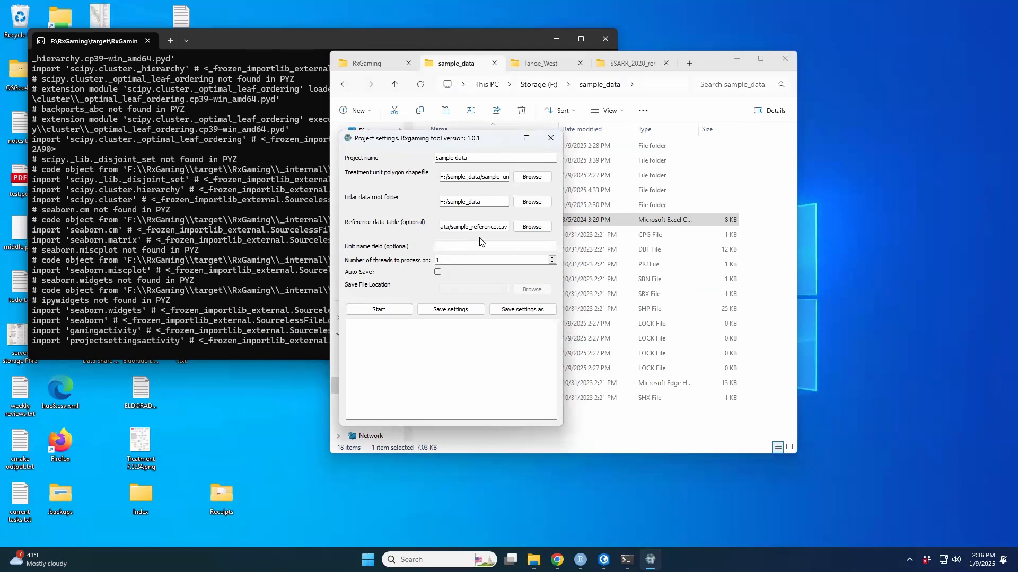
# Enter Poly_name as the unit name field in the project settings.
pyautogui.click(450, 245)
pyautogui.write('Poly_name')
pyautogui.doubleClick(440, 248)
pyautogui.click(439, 247)
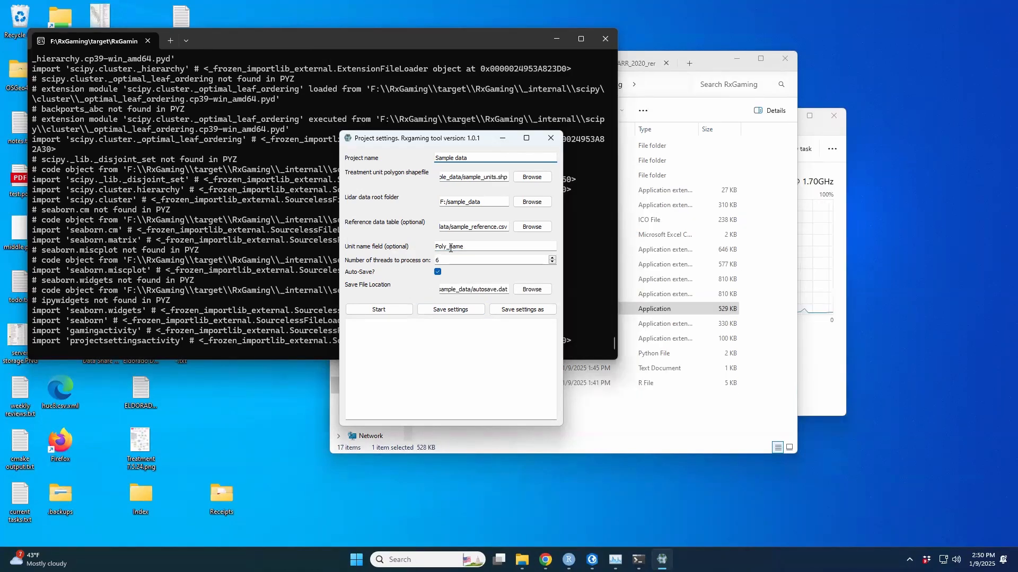
pyautogui.press('BackSpace')
pyautogui.write('N')
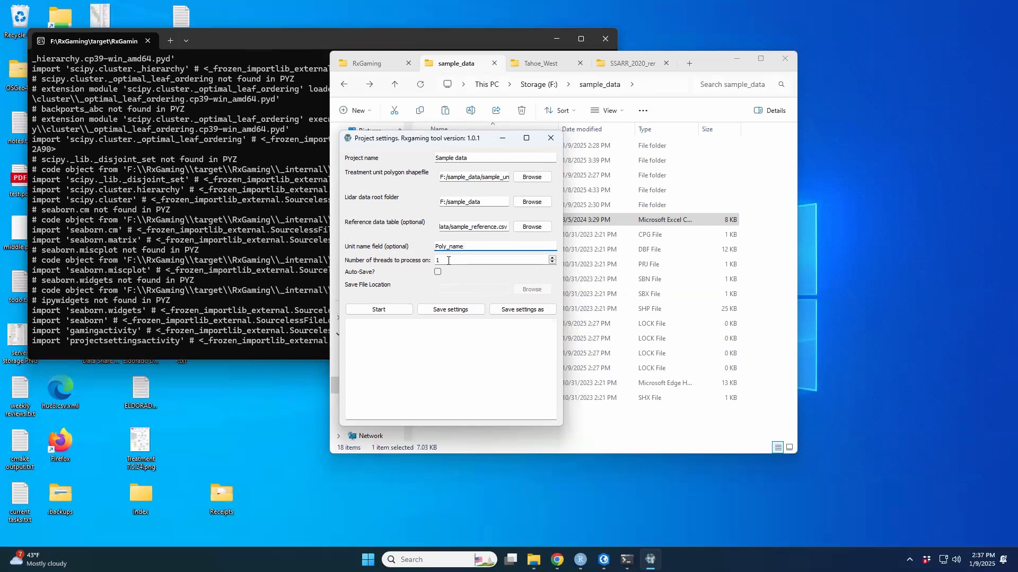
# Check the CPU's logical processors in Task Manager, and set the project's number of processing threads to 8.
pyautogui.moveTo(449, 261); pyautogui.dragTo(419, 256)
pyautogui.click(453, 272)
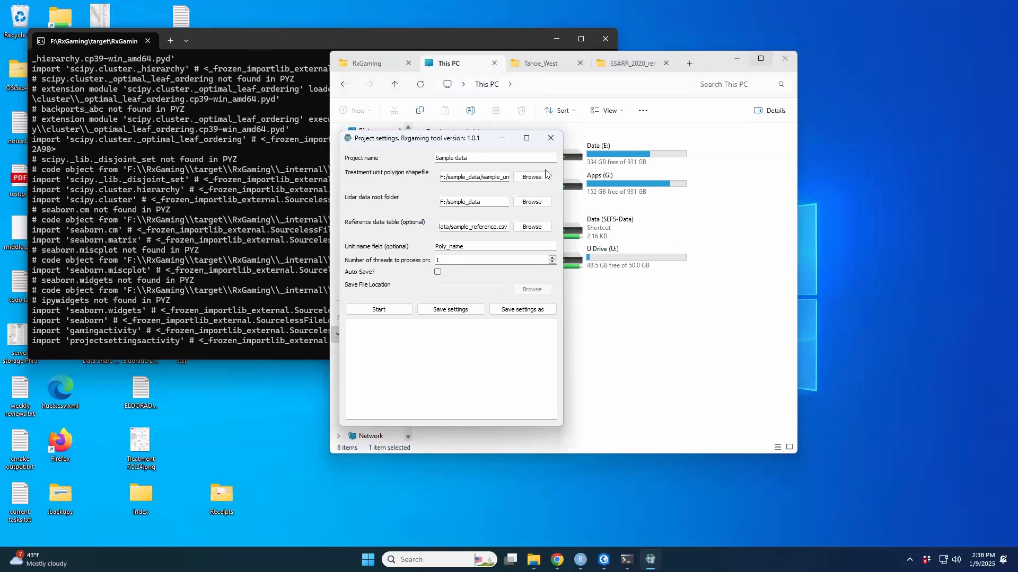
pyautogui.hotkey('ctrl', 'shift', 'Escape')
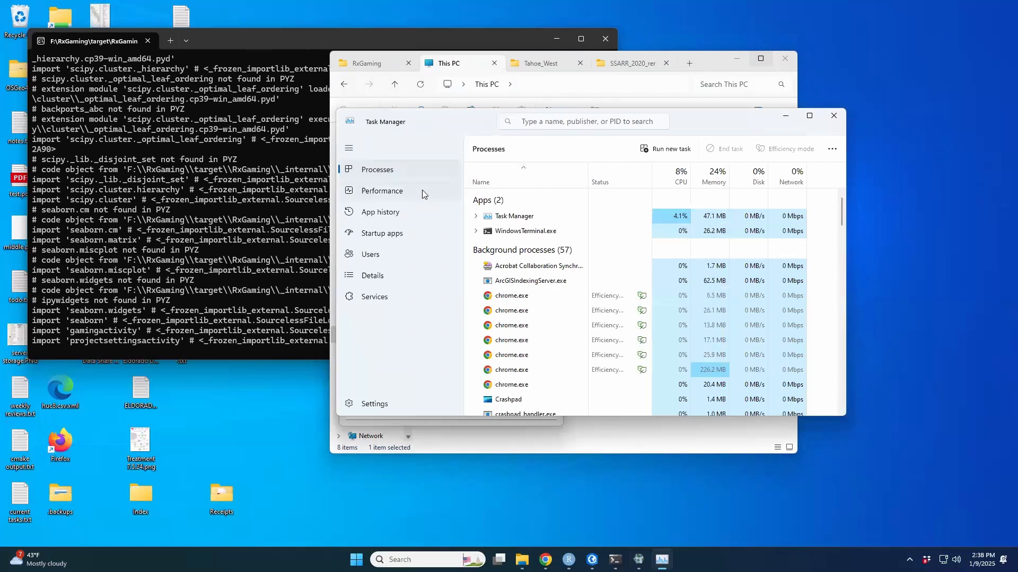
pyautogui.click(423, 191)
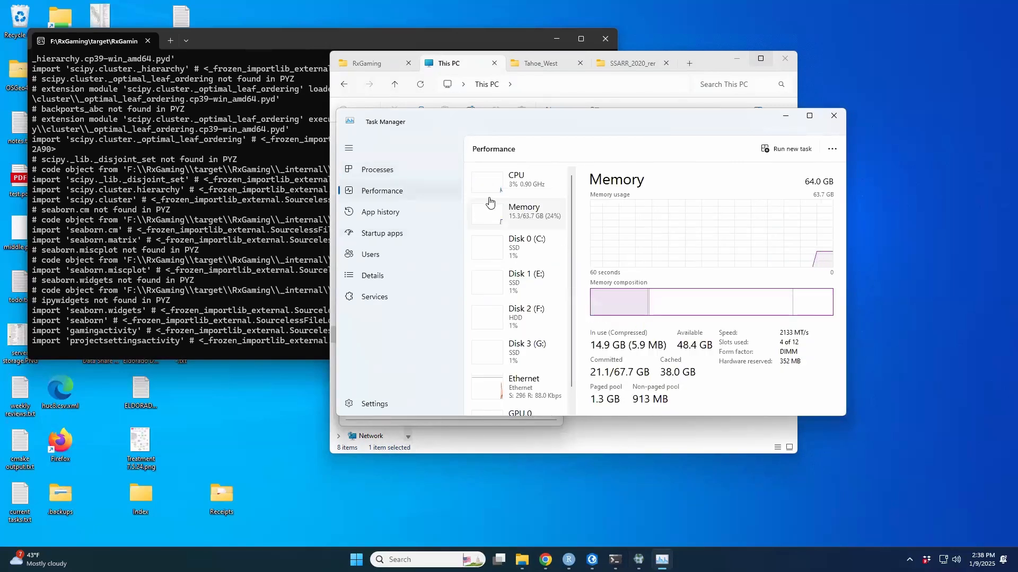
pyautogui.click(524, 180)
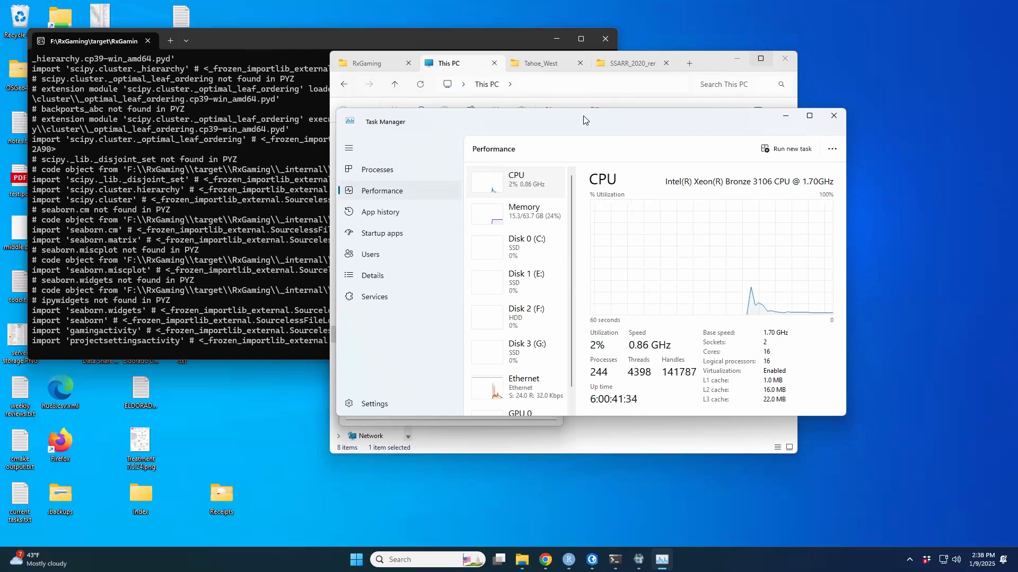
pyautogui.hotkey('alt', 'Tab')
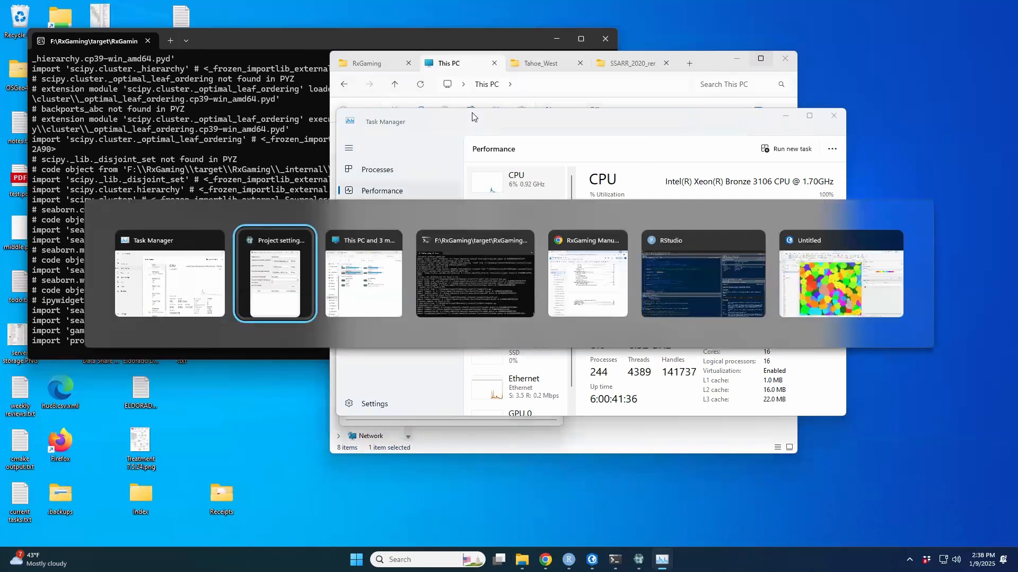
pyautogui.doubleClick(462, 259)
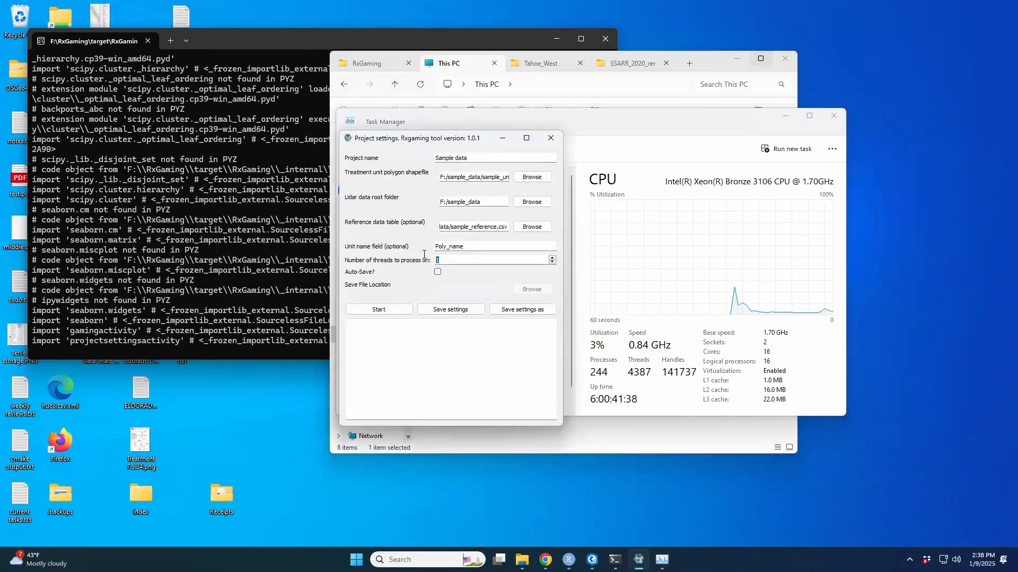
pyautogui.write('8')
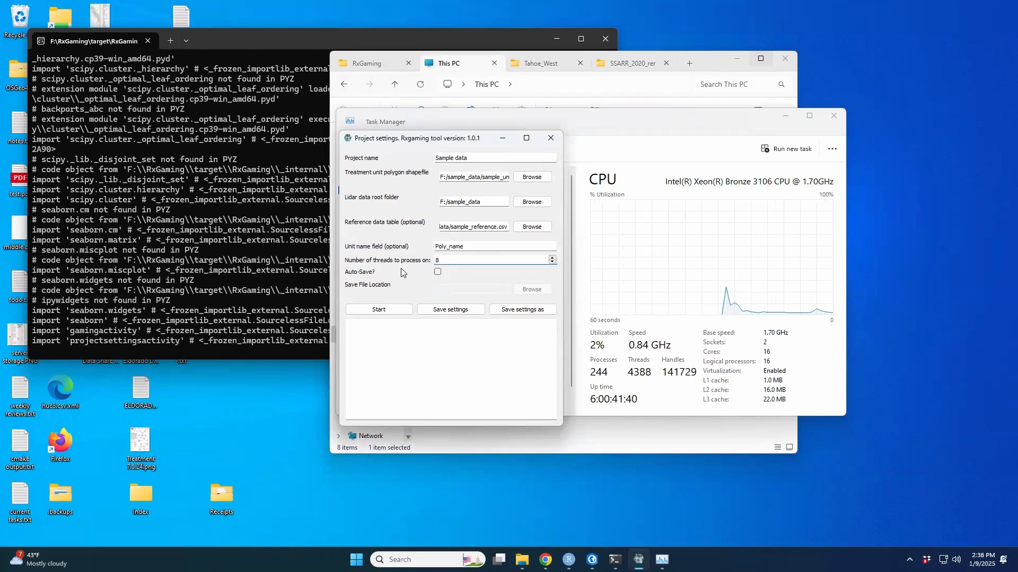
# Enable Auto-Save and set its save file to autosave in the F:/sample_data folder.
pyautogui.click(437, 273)
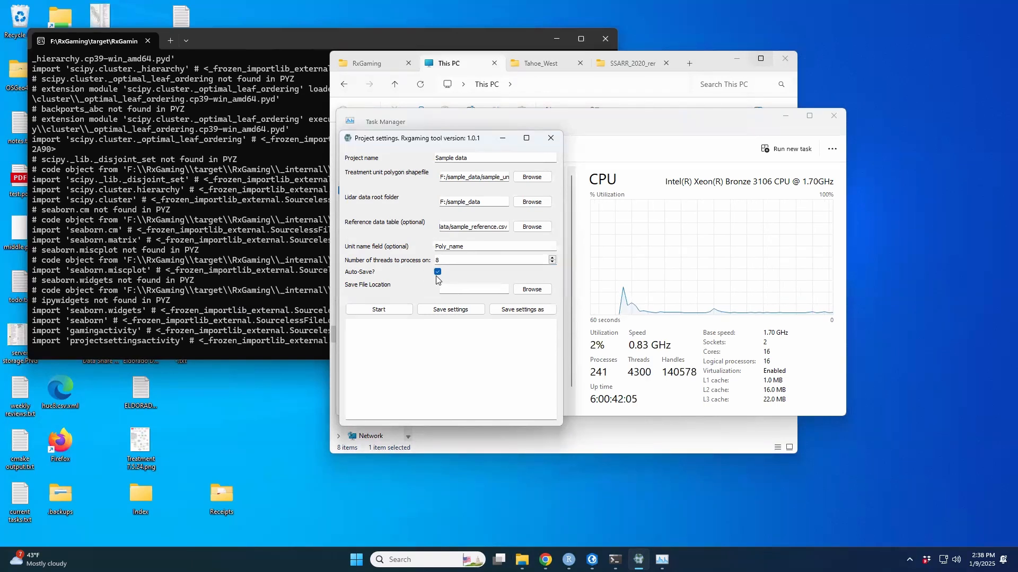
pyautogui.click(525, 290)
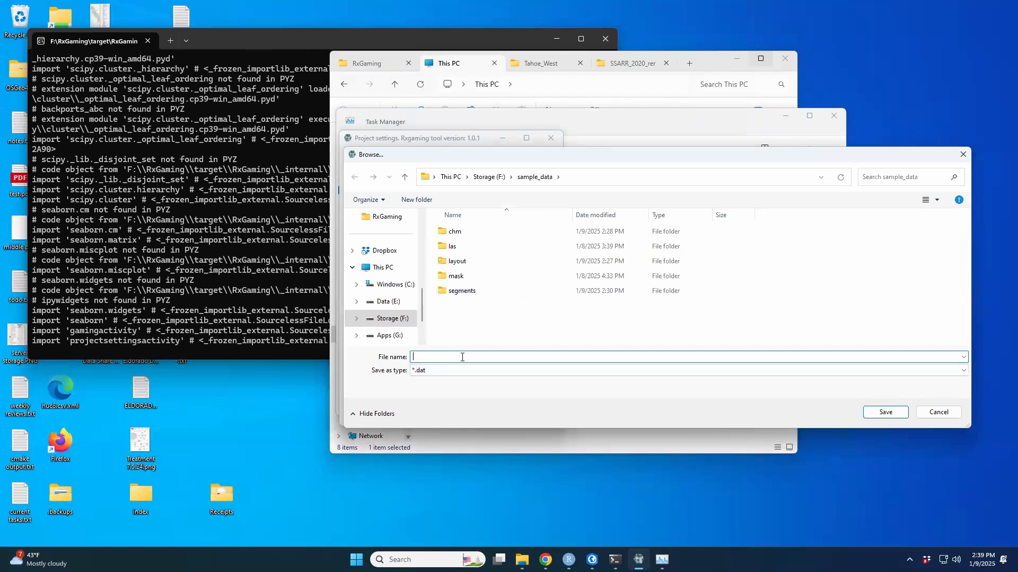
pyautogui.write('autosave')
pyautogui.press('Return')
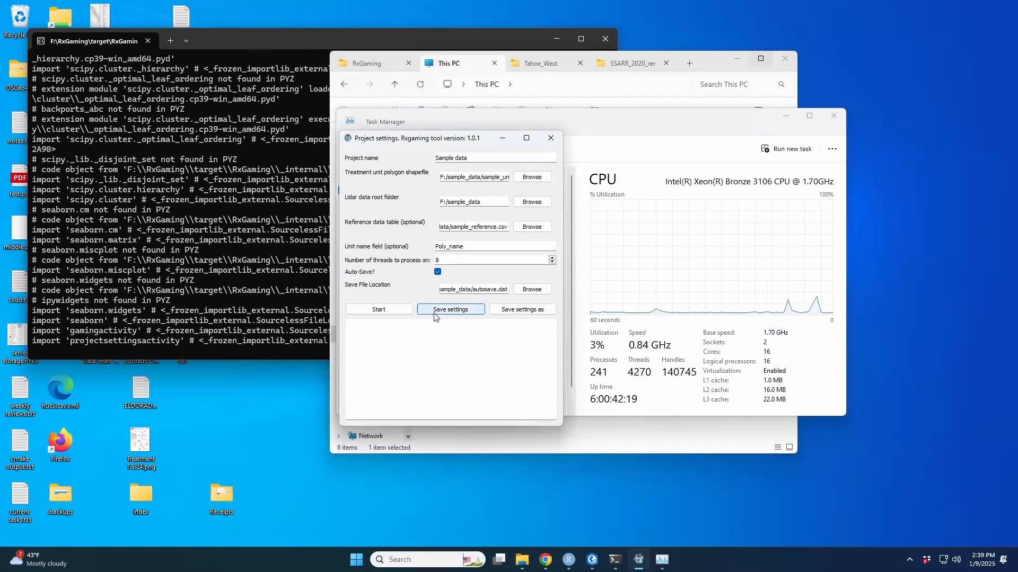
# Save the project settings as sample_projectsettings in the F:/sample_data folder.
pyautogui.click(513, 309)
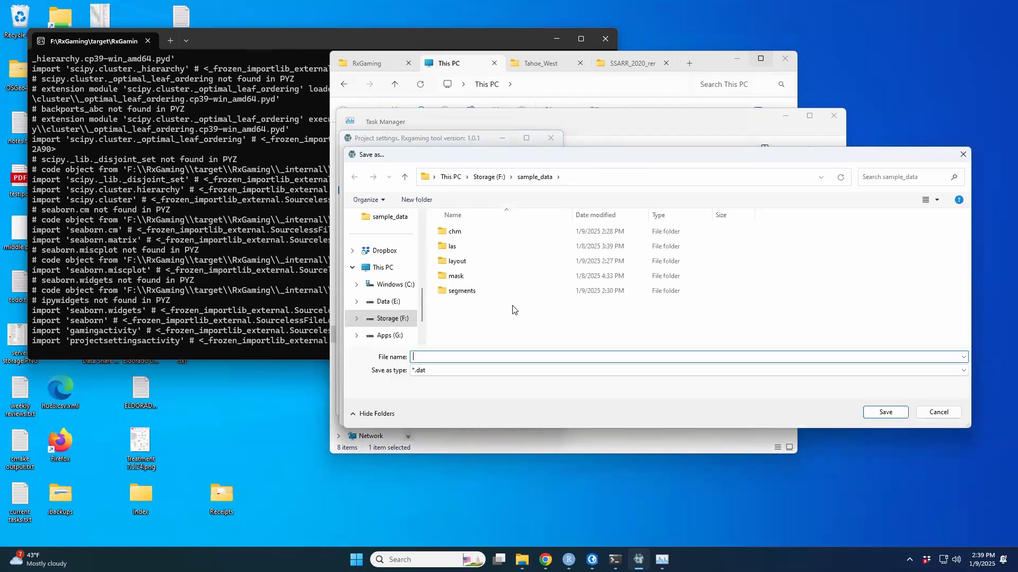
pyautogui.write('s')
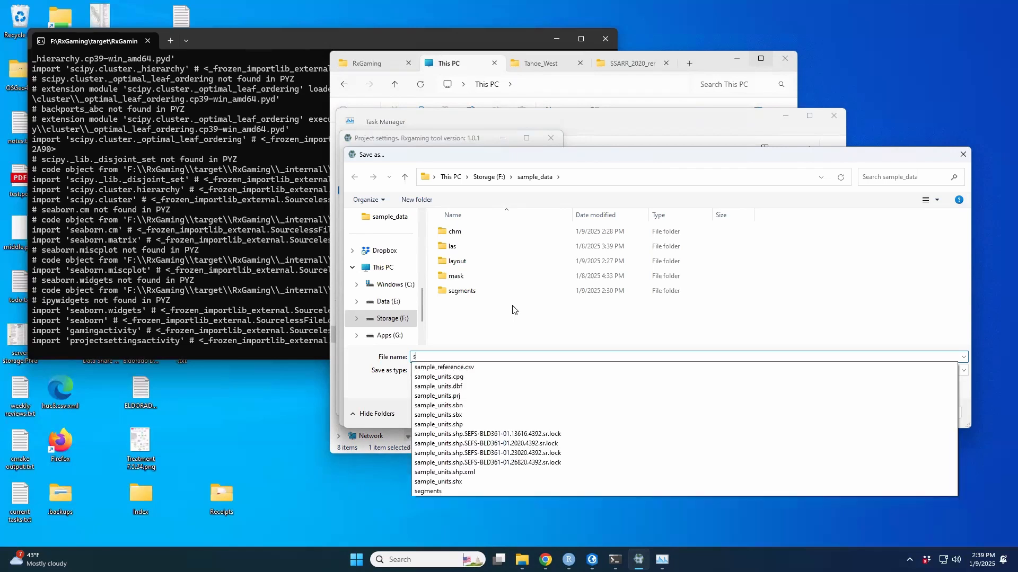
pyautogui.write('ample_pr')
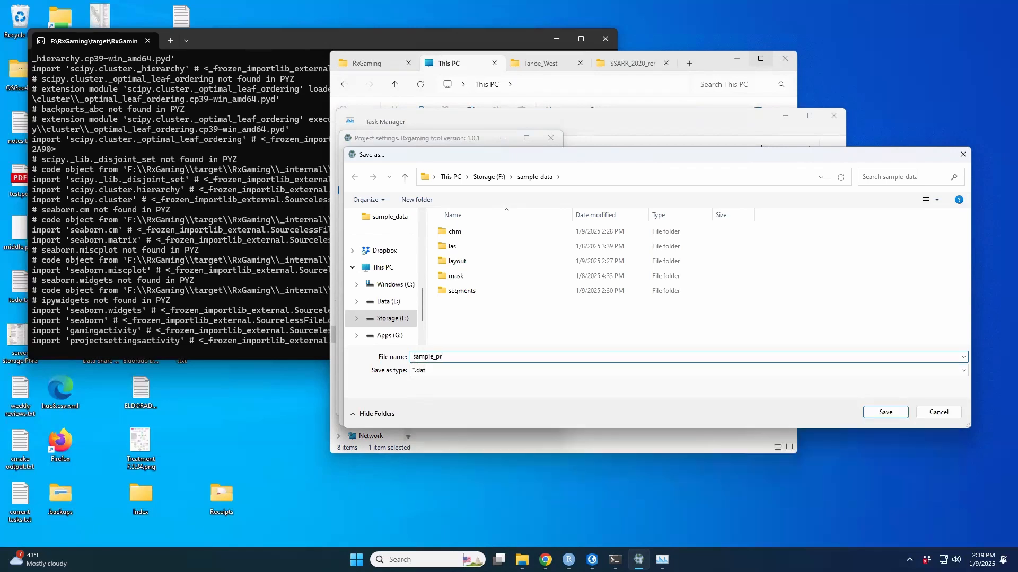
pyautogui.write('ojectsettings')
pyautogui.press('Return')
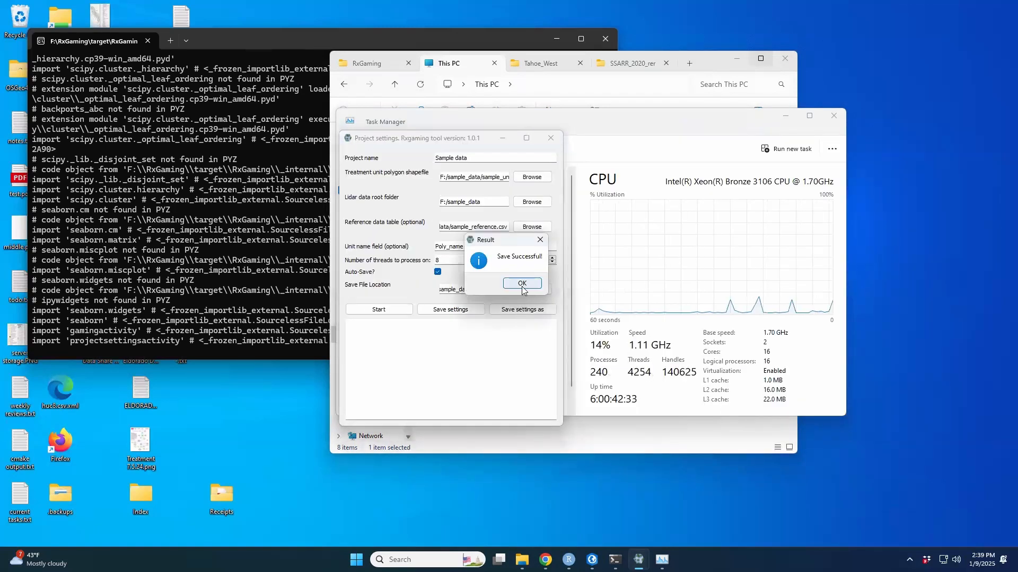
pyautogui.click(522, 284)
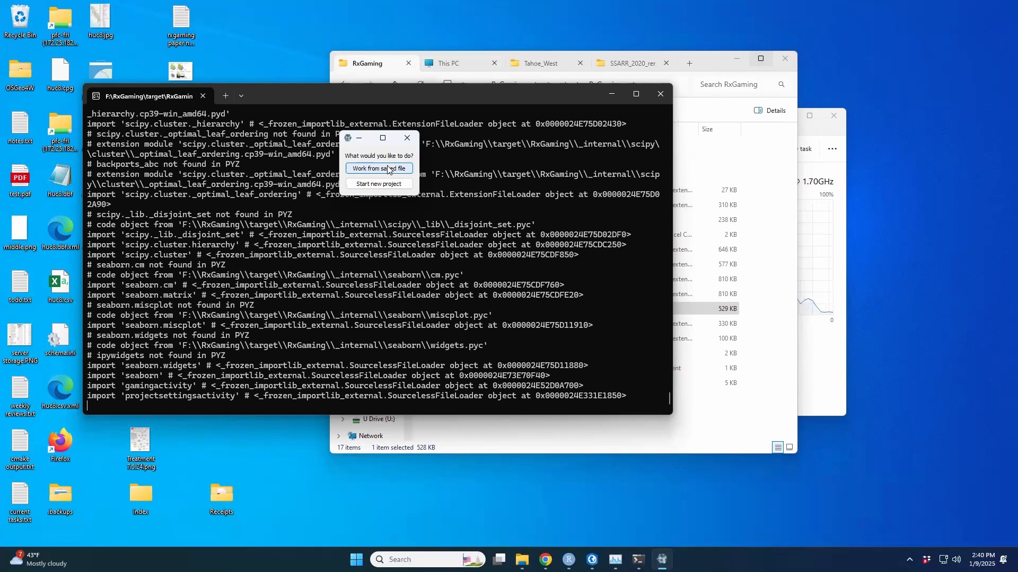
# Choose to work from a saved file and load the project settings file from F:/sample_data.
pyautogui.click(387, 170)
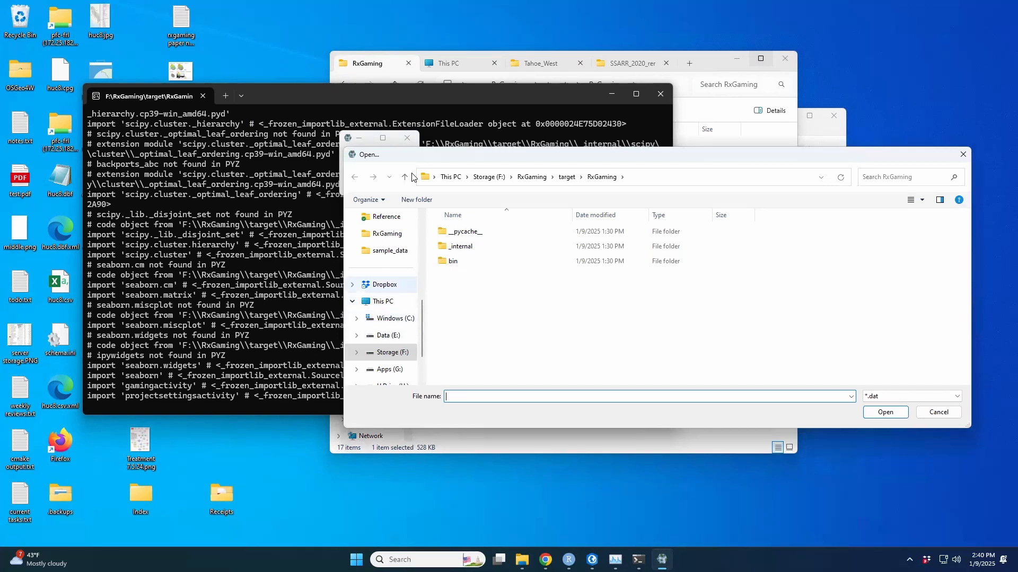
pyautogui.click(414, 353)
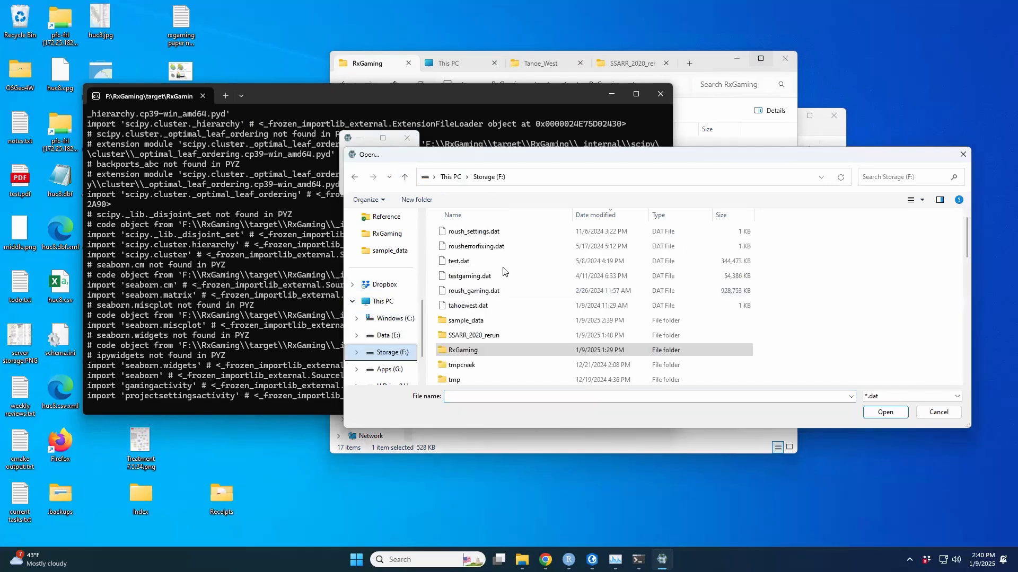
pyautogui.doubleClick(472, 322)
pyautogui.doubleClick(467, 306)
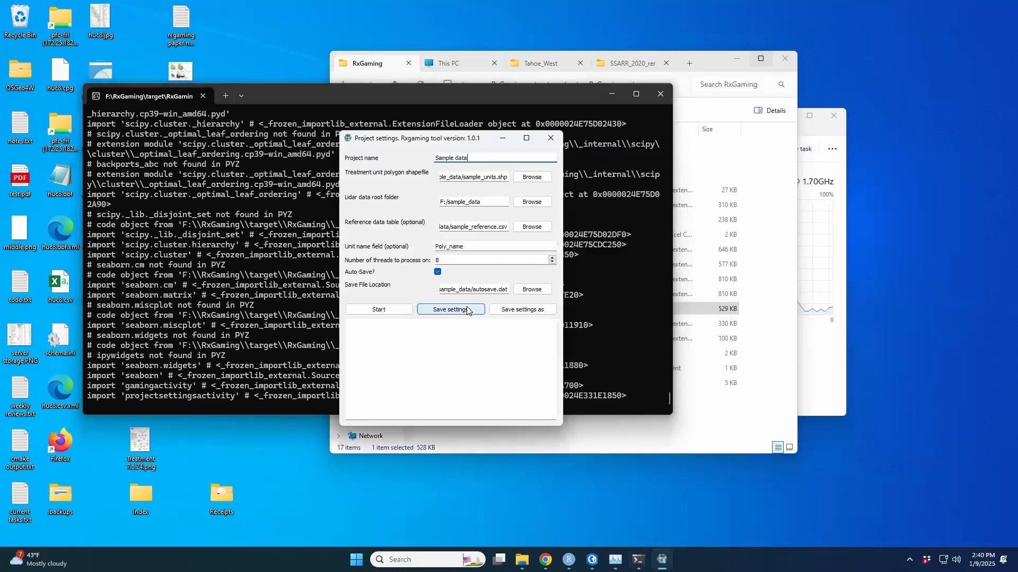
# Set the number of processing threads to 6 and save the updated project settings.
pyautogui.click(445, 258)
pyautogui.press('BackSpace')
pyautogui.write('6')
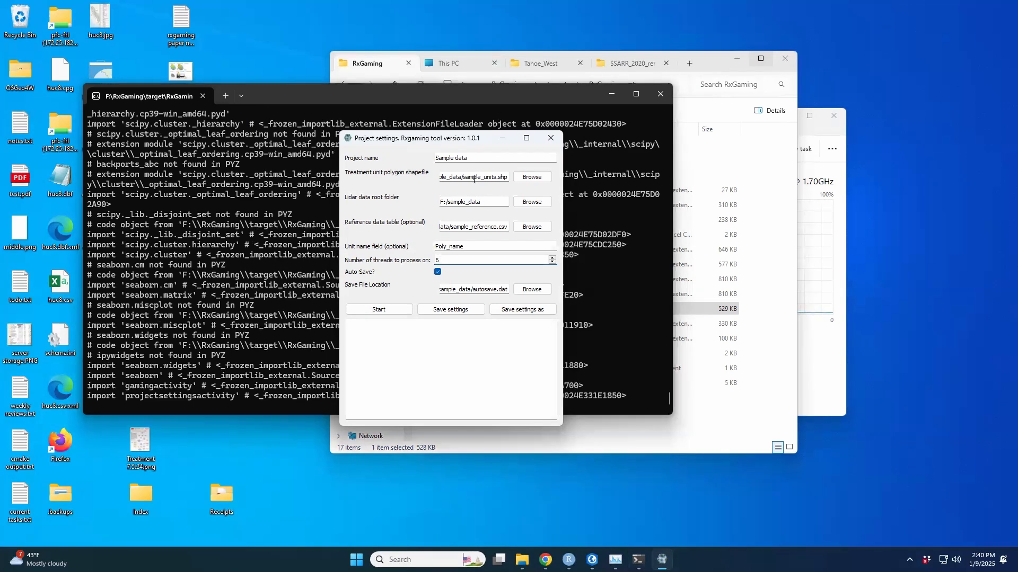
pyautogui.click(454, 307)
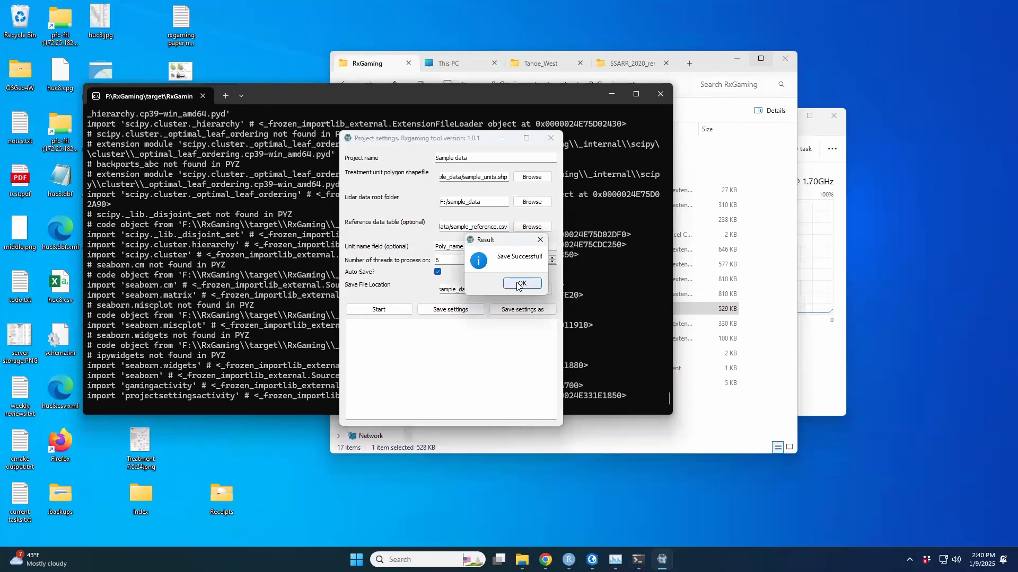
pyautogui.click(519, 285)
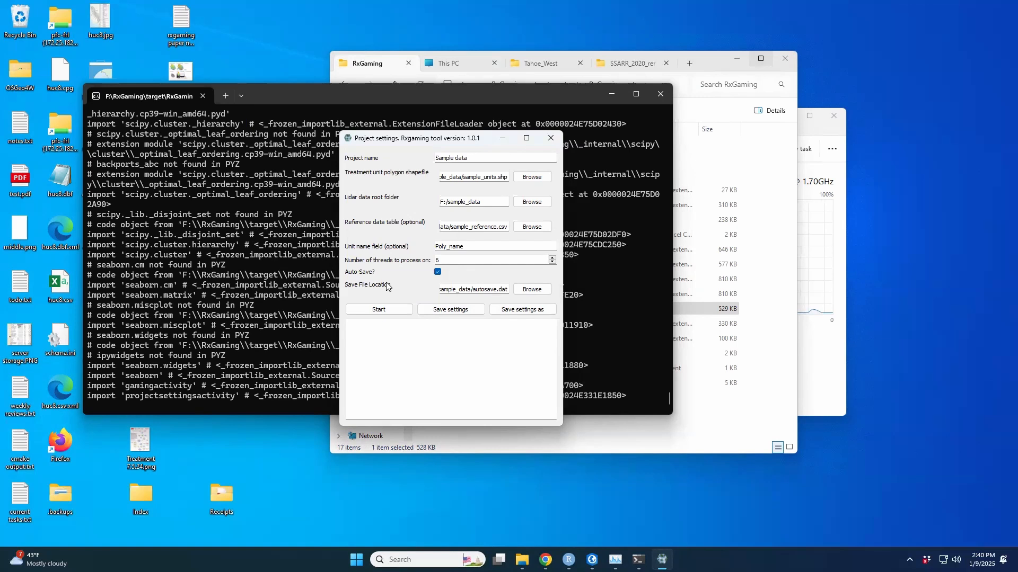
# Start processing the Sample data project and follow its progress in the settings window's log.
pyautogui.click(381, 310)
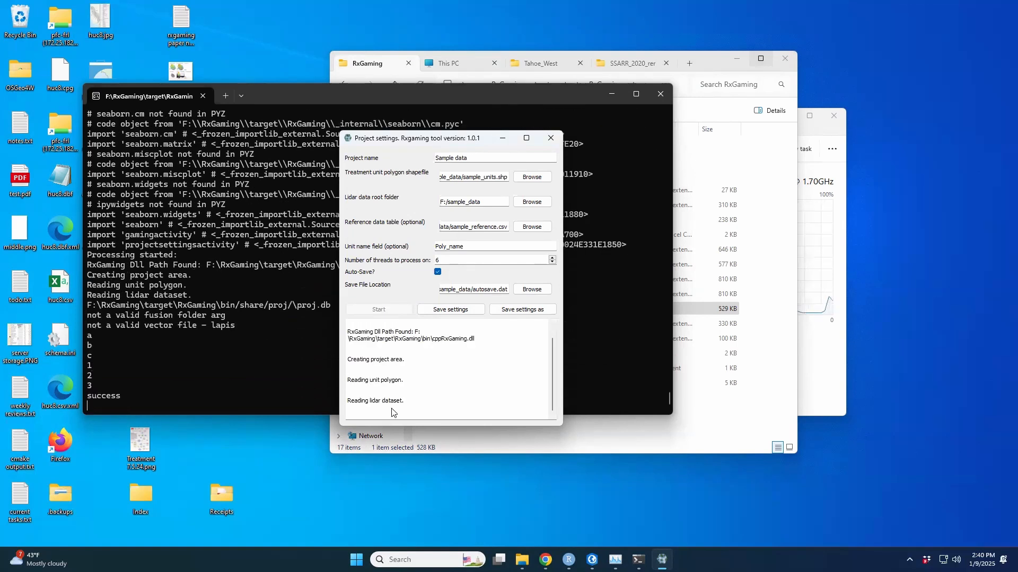
pyautogui.scroll(1, 394, 413)
pyautogui.scroll(1, 410, 368)
pyautogui.scroll(-3, 408, 368)
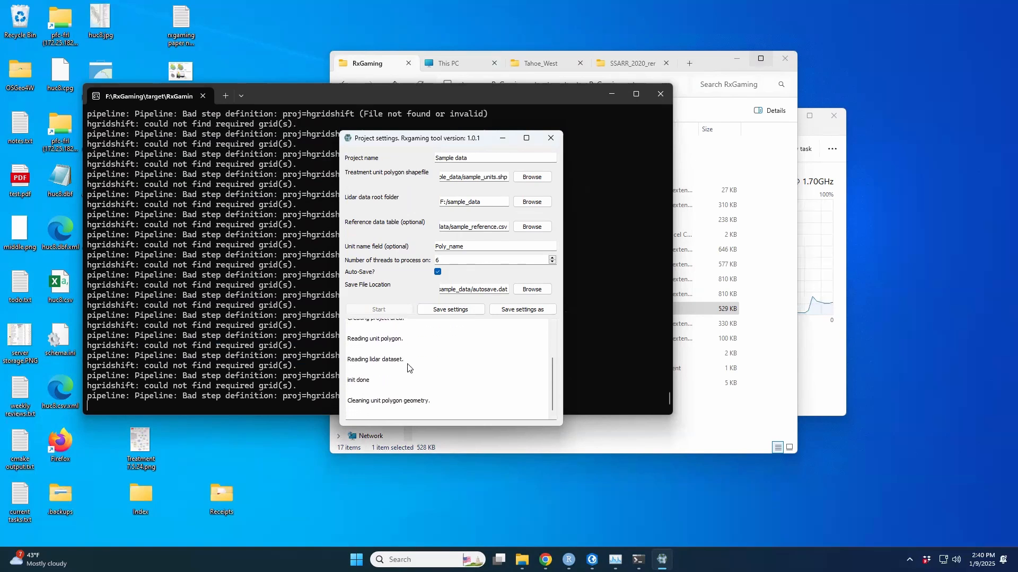
pyautogui.scroll(2, 454, 386)
pyautogui.scroll(-2, 454, 386)
pyautogui.moveTo(438, 133); pyautogui.dragTo(522, 97)
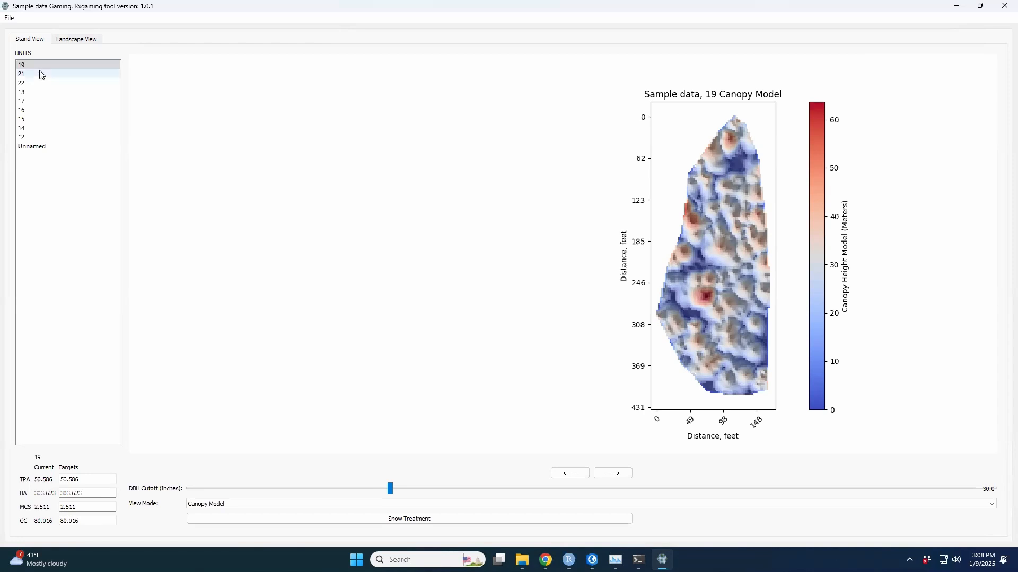
# View the canopy models of units 21 and 18, and open the Landscape View of all units.
pyautogui.moveTo(40, 74)
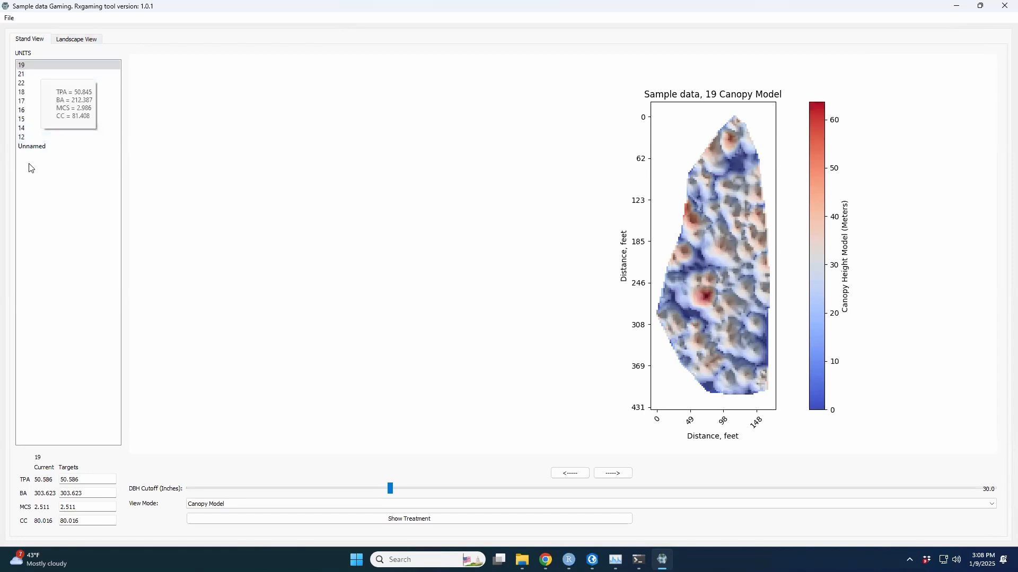
pyautogui.click(41, 77)
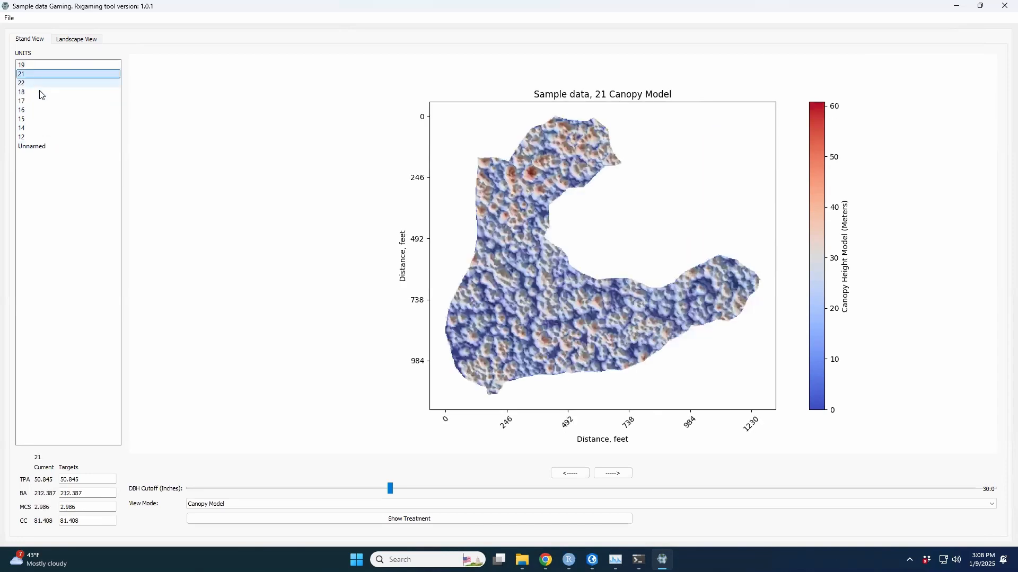
pyautogui.click(41, 93)
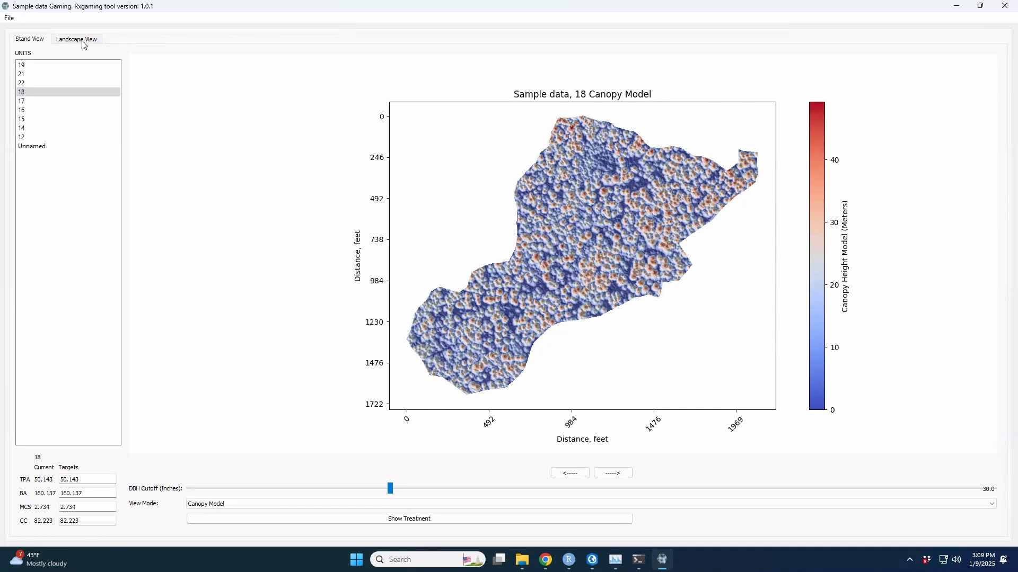
pyautogui.click(84, 43)
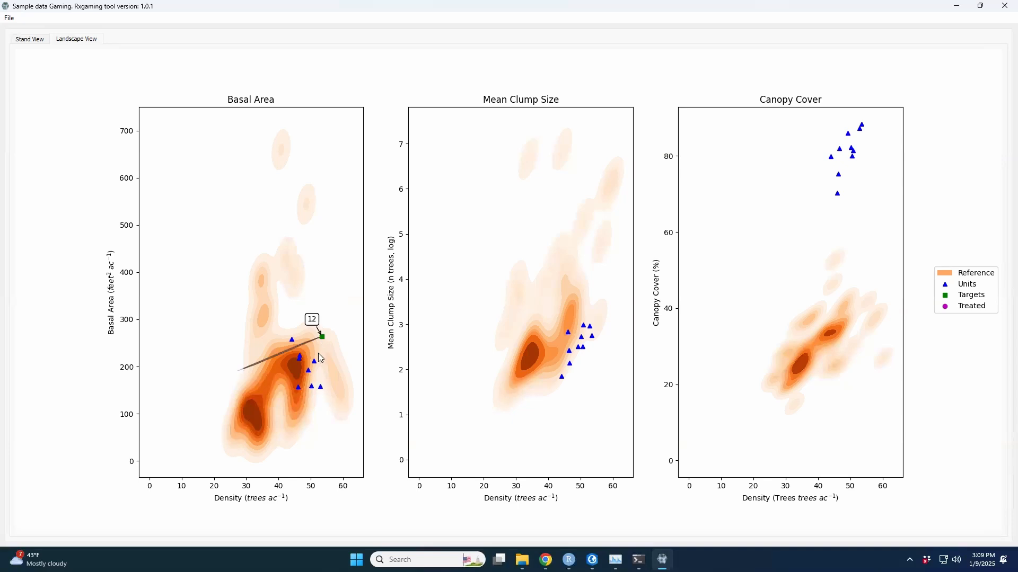
# Examine the treatment ranges of individual units in the Basal Area and Mean Clump Size plots.
pyautogui.moveTo(315, 362)
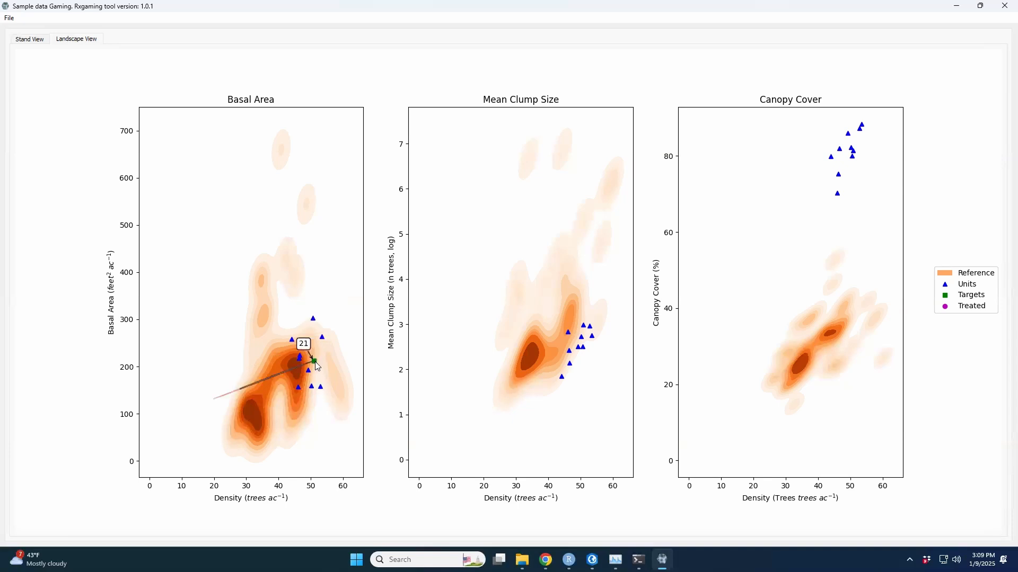
pyautogui.moveTo(312, 387)
pyautogui.moveTo(573, 368)
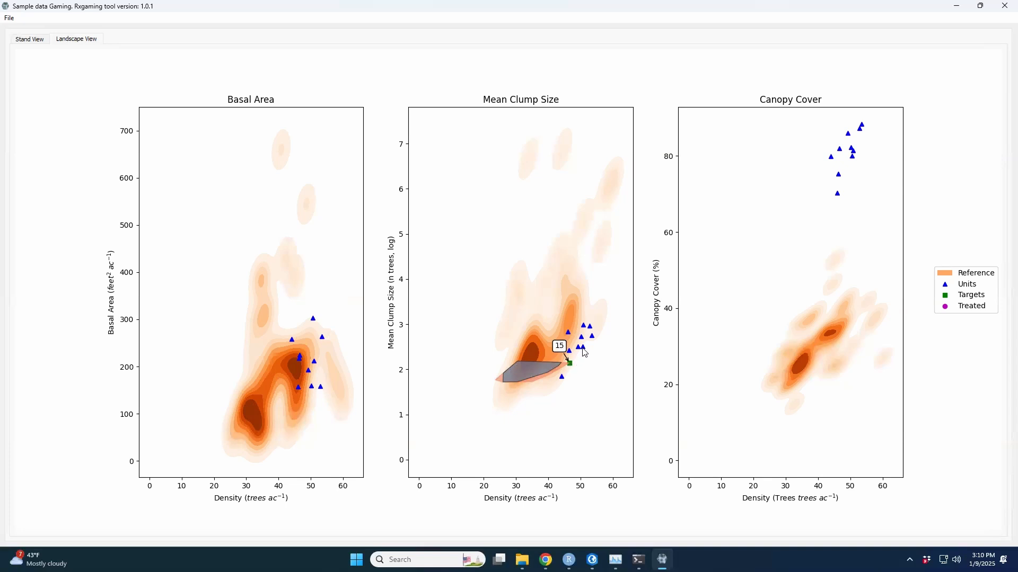
pyautogui.moveTo(585, 342)
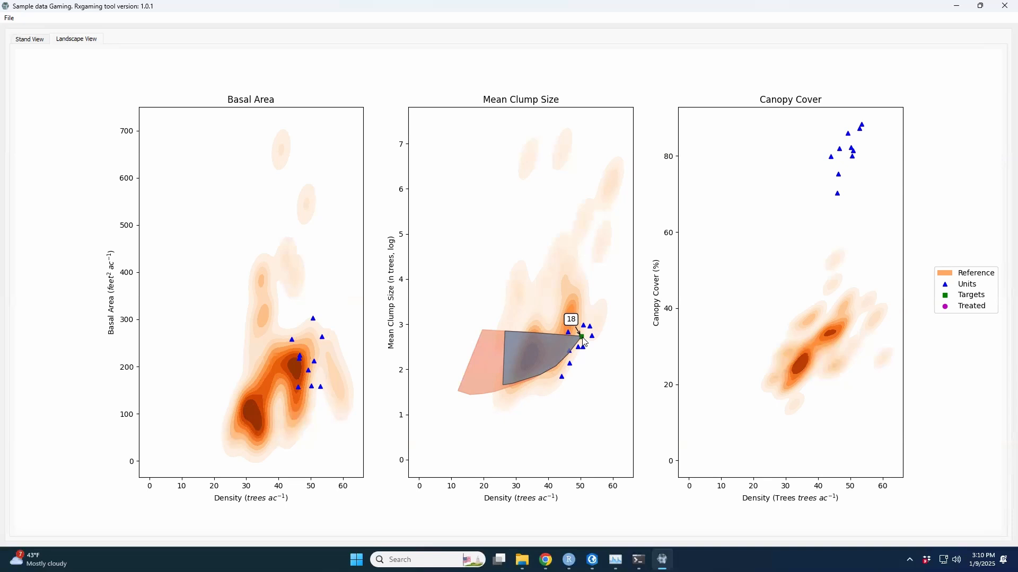
# Open unit 21 in the Stand View from its Basal Area point, and return to the Landscape View.
pyautogui.click(322, 338)
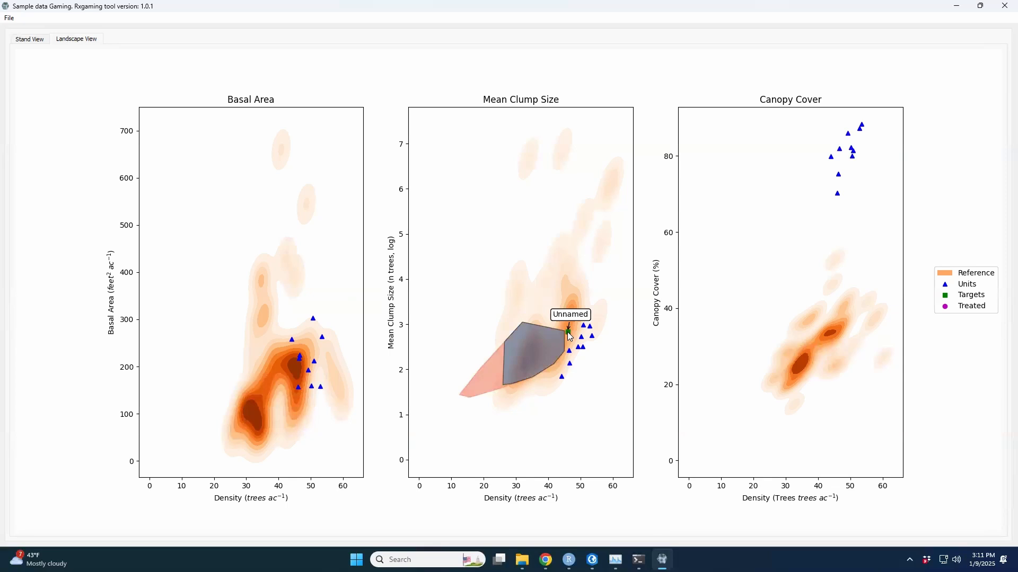
pyautogui.click(315, 366)
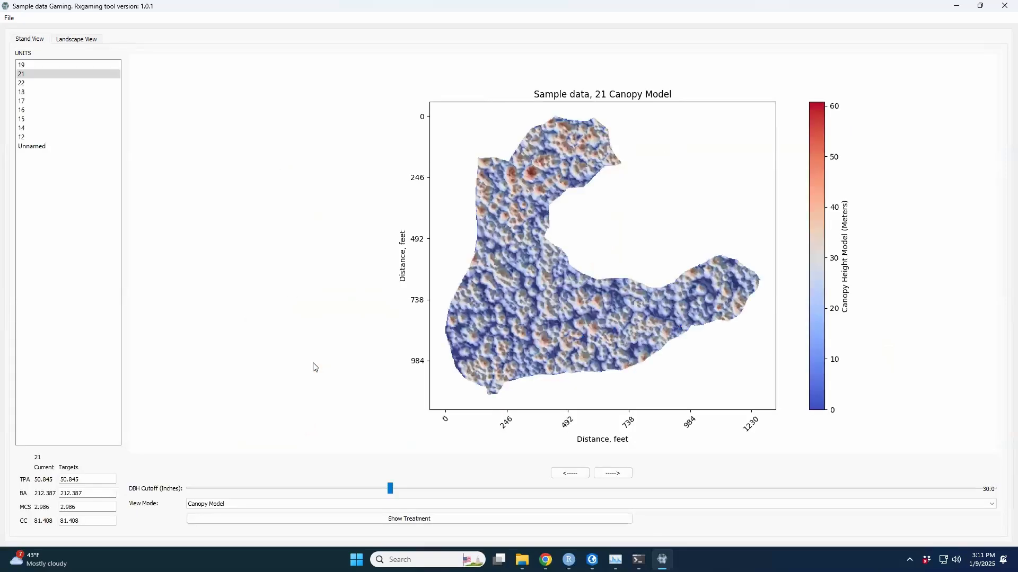
pyautogui.click(90, 40)
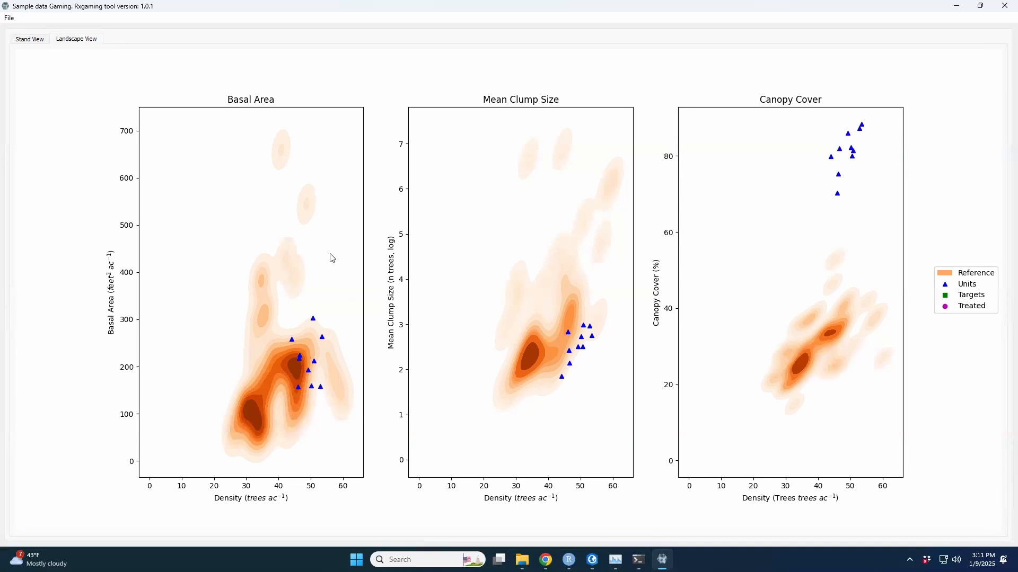
# Open unit 19 in the Stand View from its point on the Basal Area plot.
pyautogui.click(313, 319)
pyautogui.click(140, 314)
pyautogui.click(312, 321)
pyautogui.click(314, 322)
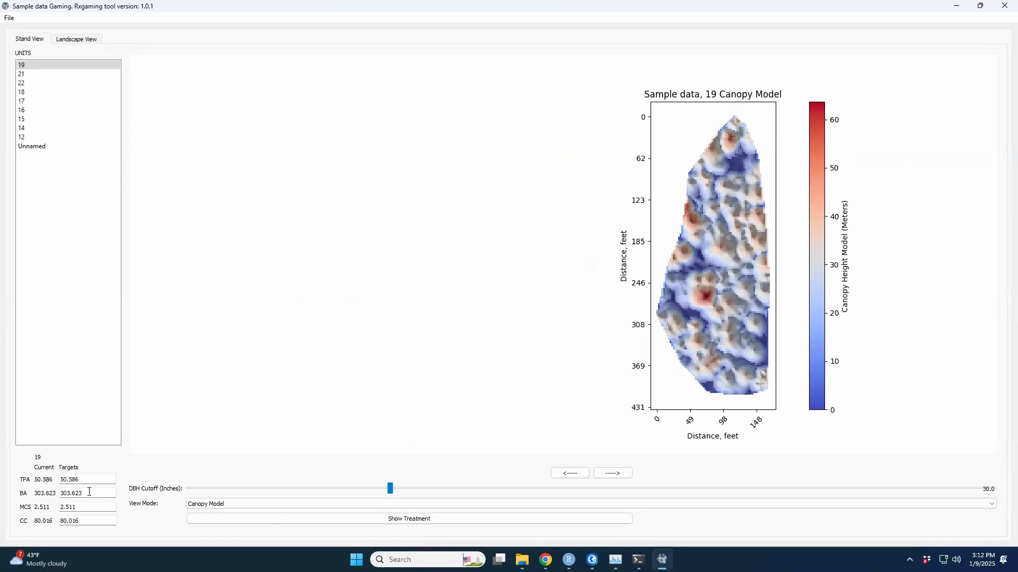
# Set unit 19's basal area target to 150 and show its treatment.
pyautogui.moveTo(89, 491); pyautogui.dragTo(58, 494)
pyautogui.write('150')
pyautogui.click(211, 525)
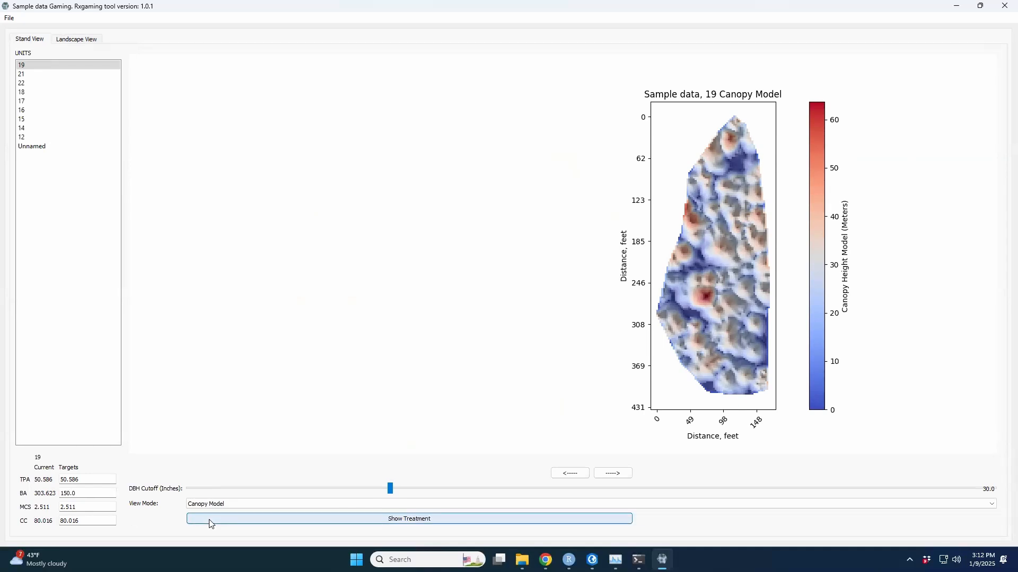
pyautogui.click(390, 522)
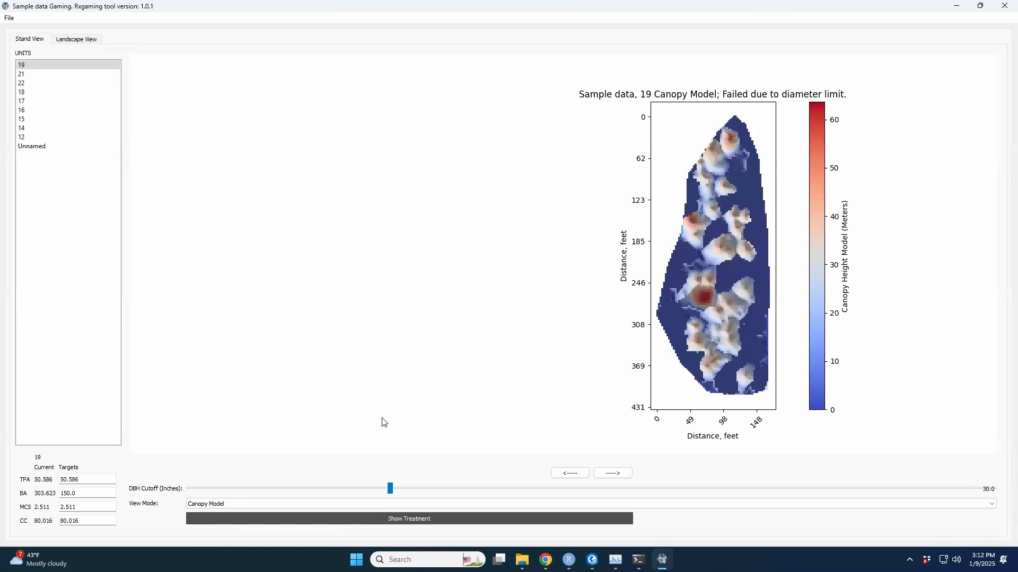
# Set unit 18's basal area target to 100, show its treatment and view the Treatment Report.
pyautogui.click(24, 93)
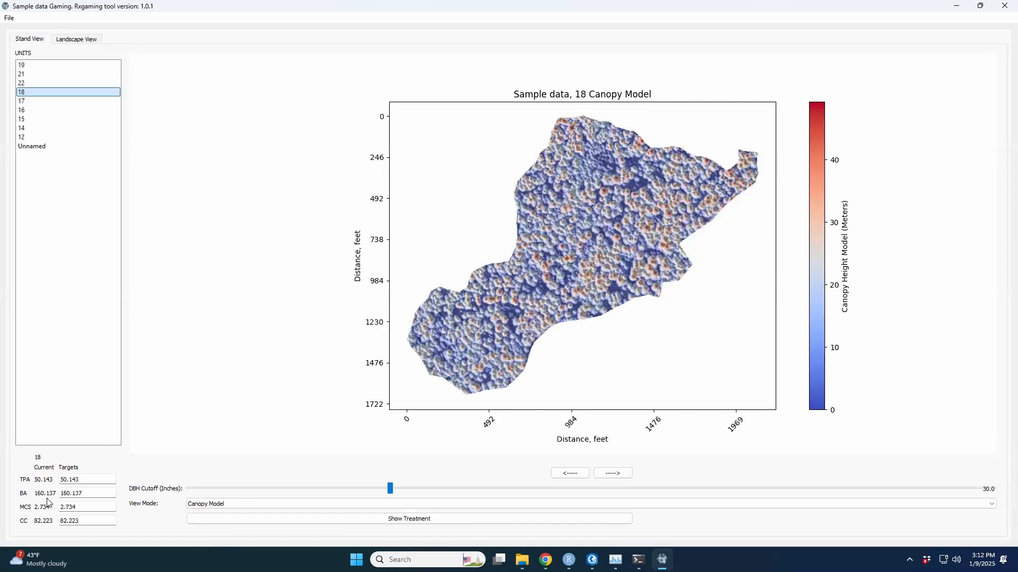
pyautogui.moveTo(93, 495); pyautogui.dragTo(59, 495)
pyautogui.write('100')
pyautogui.click(199, 523)
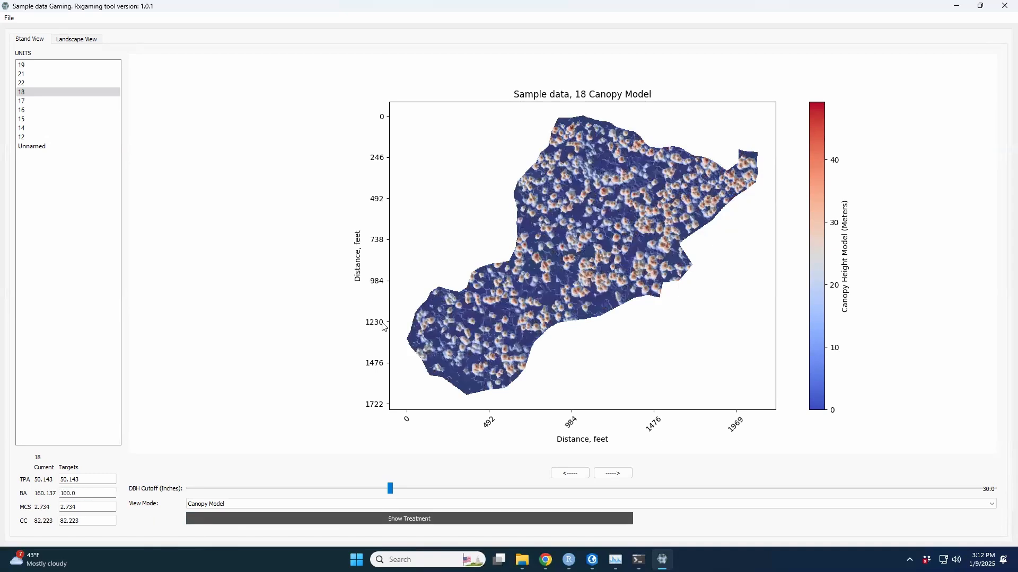
pyautogui.click(613, 474)
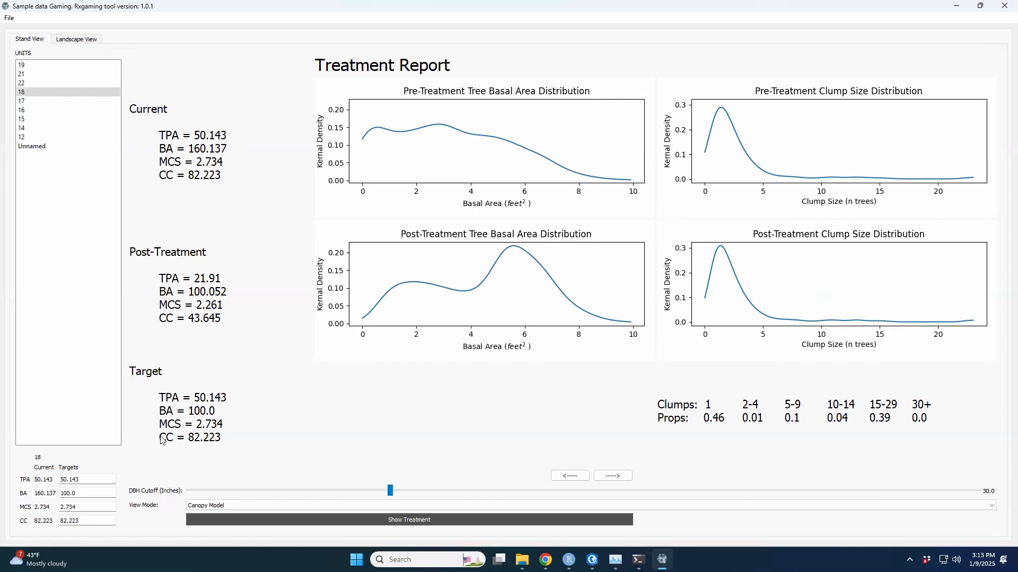
pyautogui.click(610, 479)
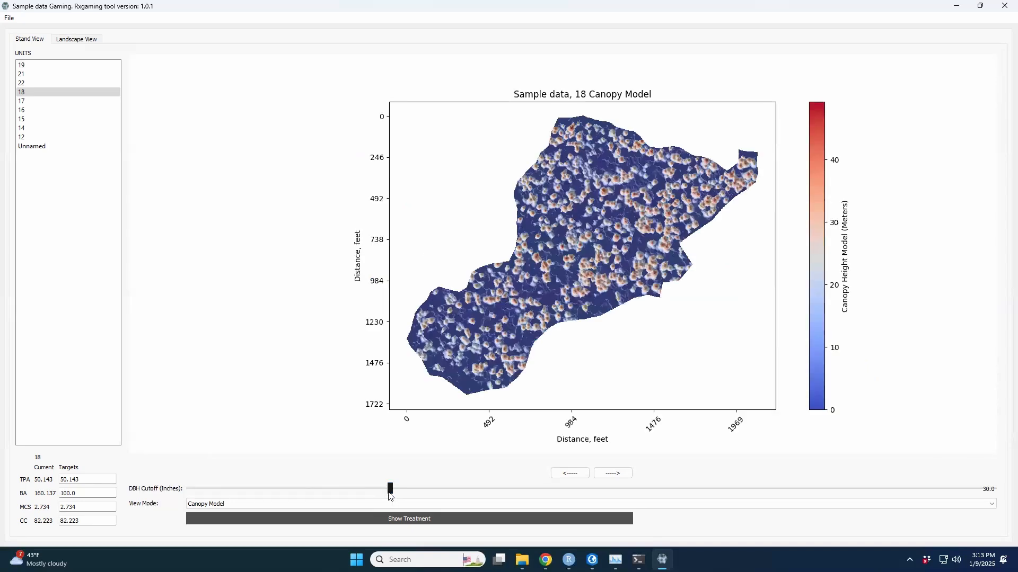
# Raise the DBH cutoff to 40 inches and regenerate the treatment for unit 18.
pyautogui.moveTo(390, 495); pyautogui.dragTo(457, 500)
pyautogui.click(440, 525)
pyautogui.click(441, 525)
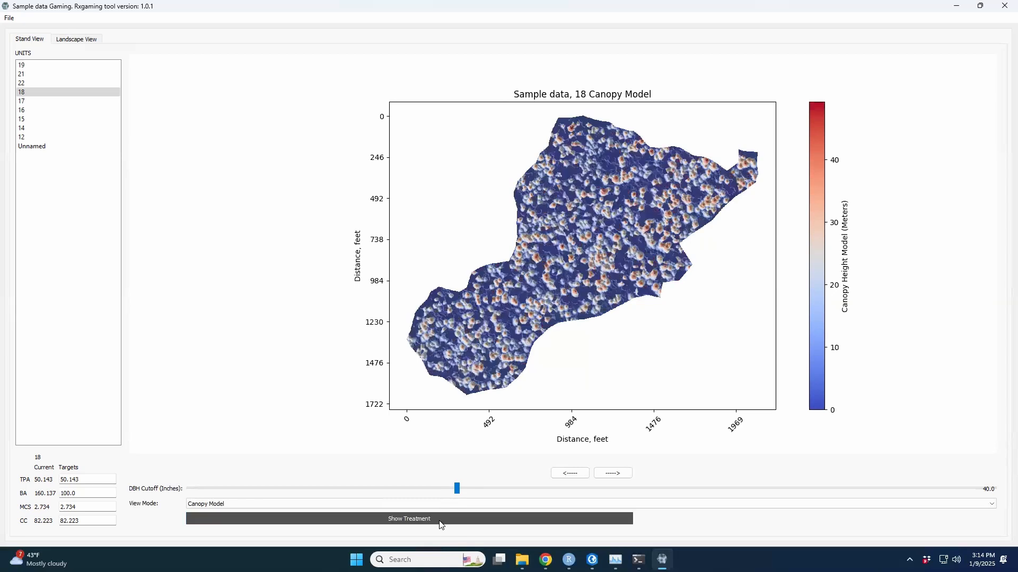
# View unit 18 in the Basins and Clumps view modes, comparing the clump map with and without treatment.
pyautogui.click(455, 505)
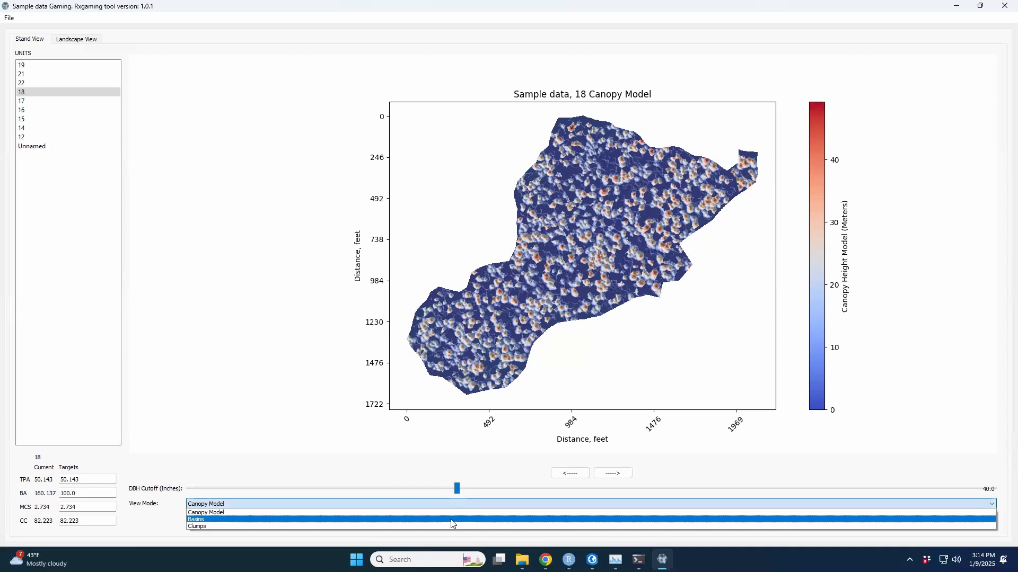
pyautogui.click(453, 520)
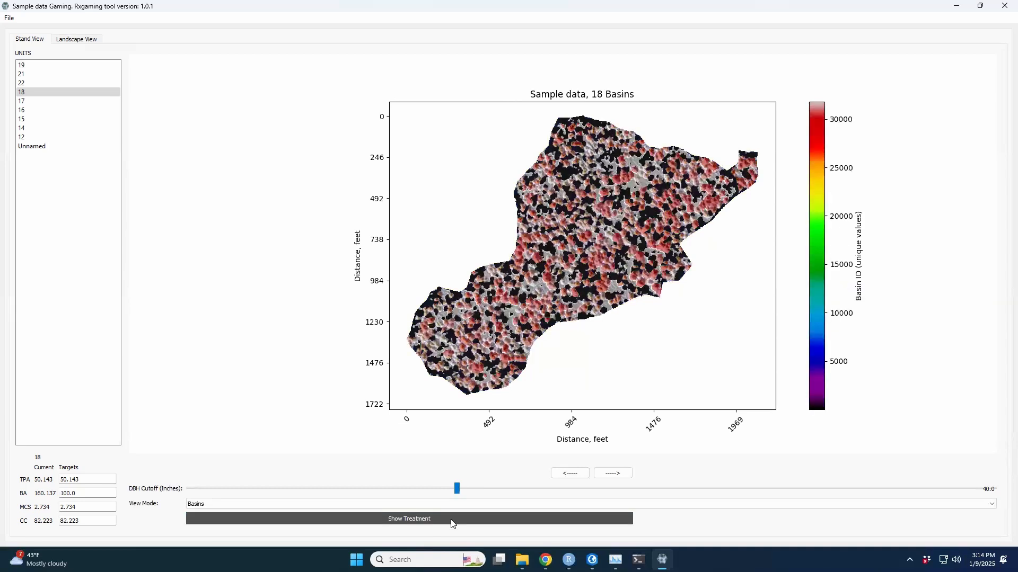
pyautogui.click(454, 503)
pyautogui.click(447, 533)
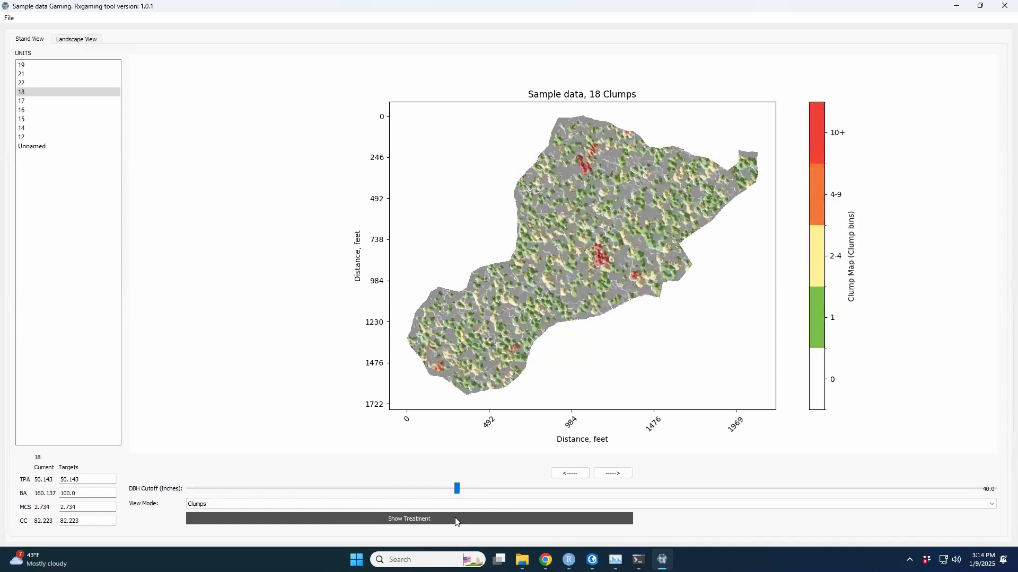
pyautogui.click(456, 521)
pyautogui.click(459, 505)
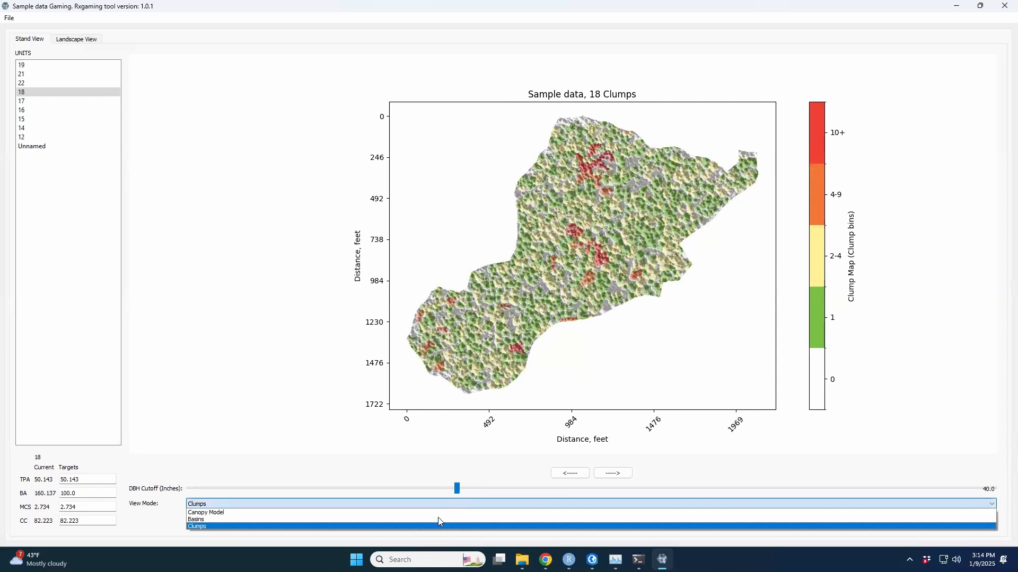
pyautogui.click(433, 519)
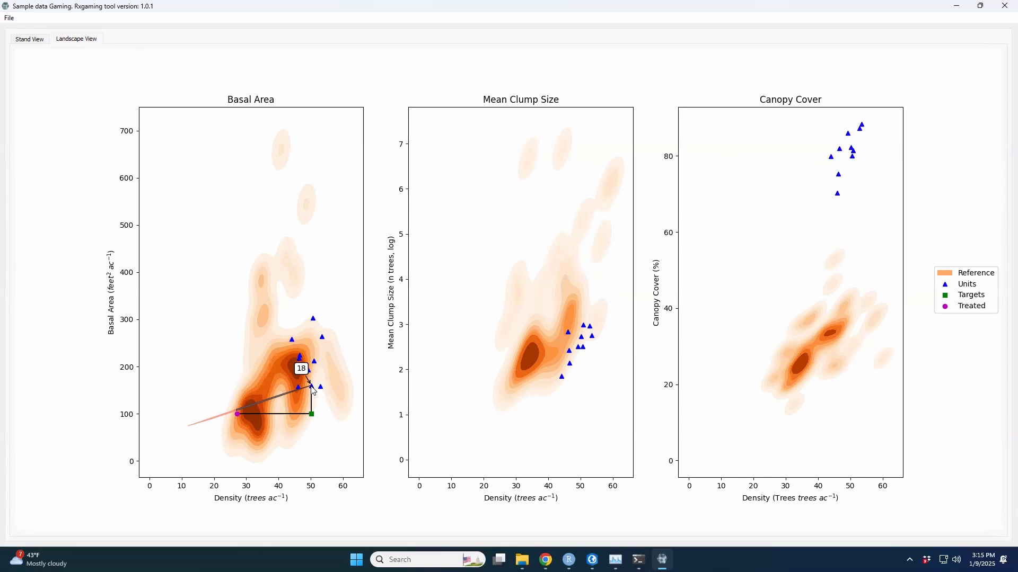
# Open unit 18 from the Landscape View and export its window as a GeoTIFF named sample_geotif in the sample_data folder.
pyautogui.click(313, 391)
pyautogui.click(10, 22)
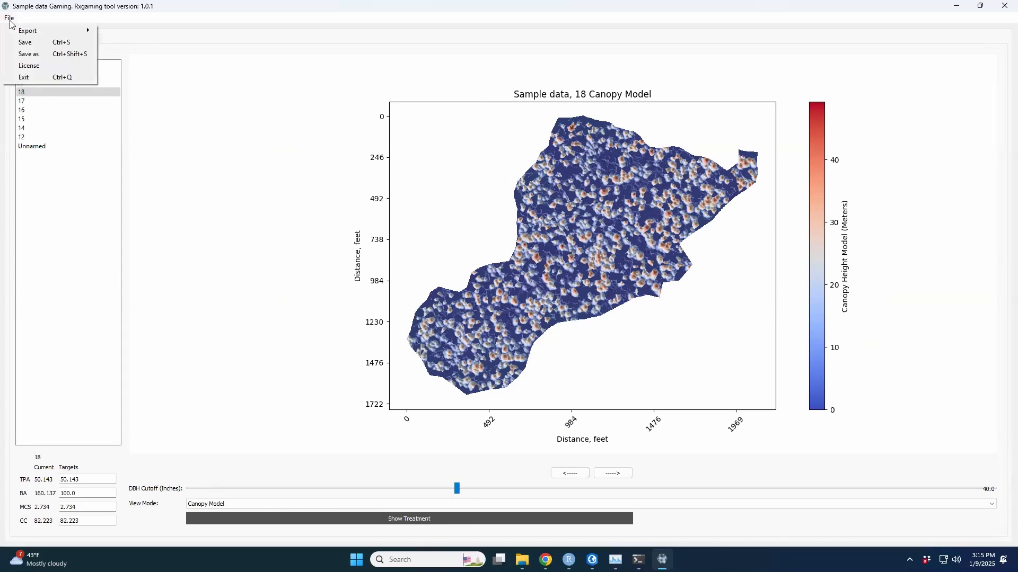
pyautogui.moveTo(28, 35)
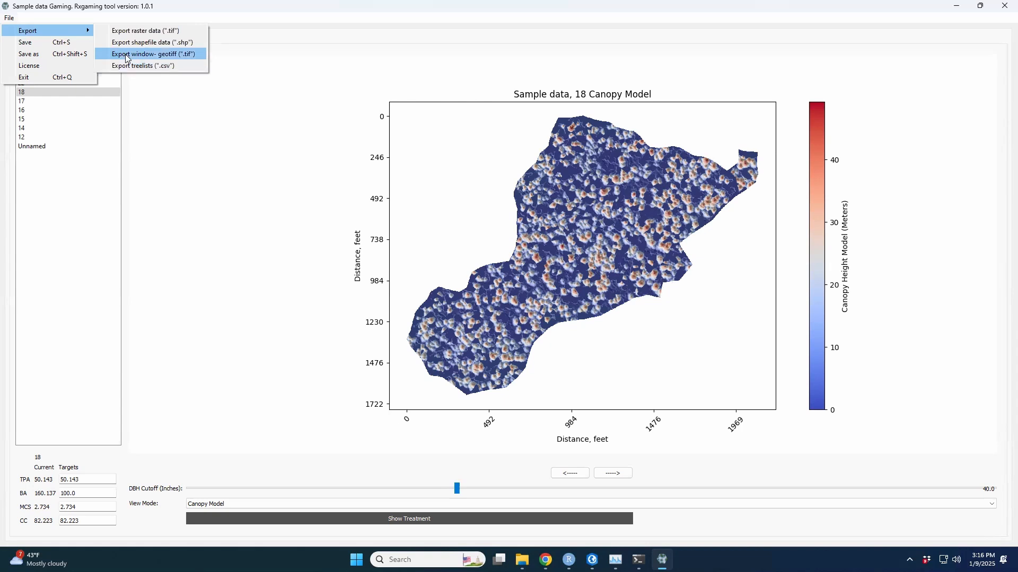
pyautogui.click(127, 57)
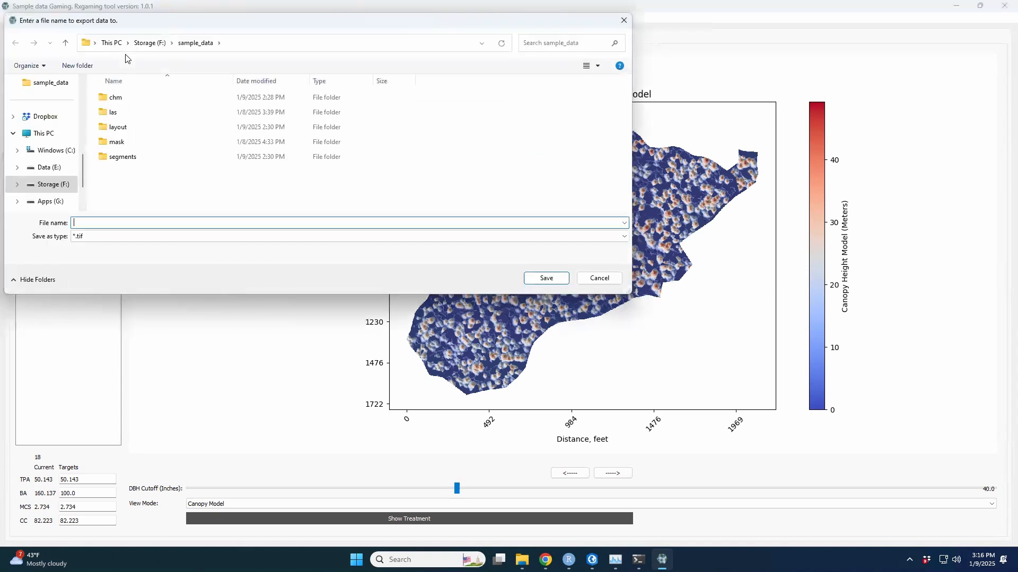
pyautogui.write('sampel')
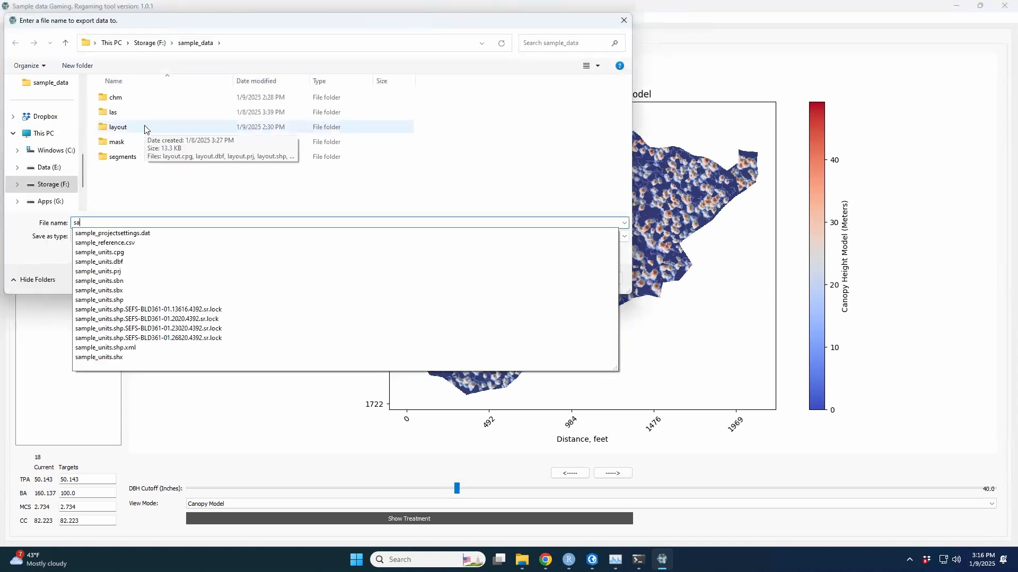
pyautogui.press('BackSpace')
pyautogui.press('BackSpace')
pyautogui.write('le')
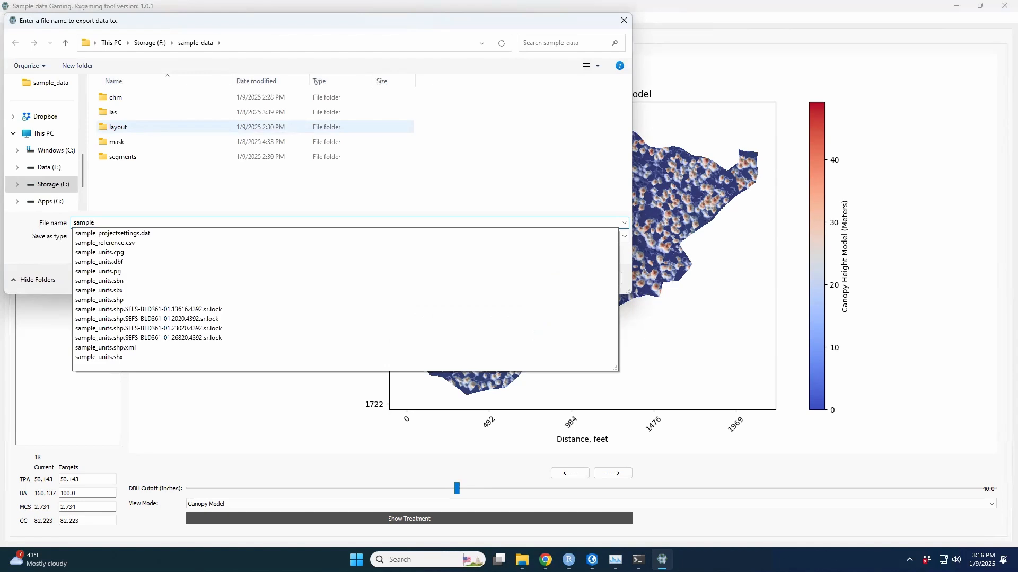
pyautogui.write('_geotif')
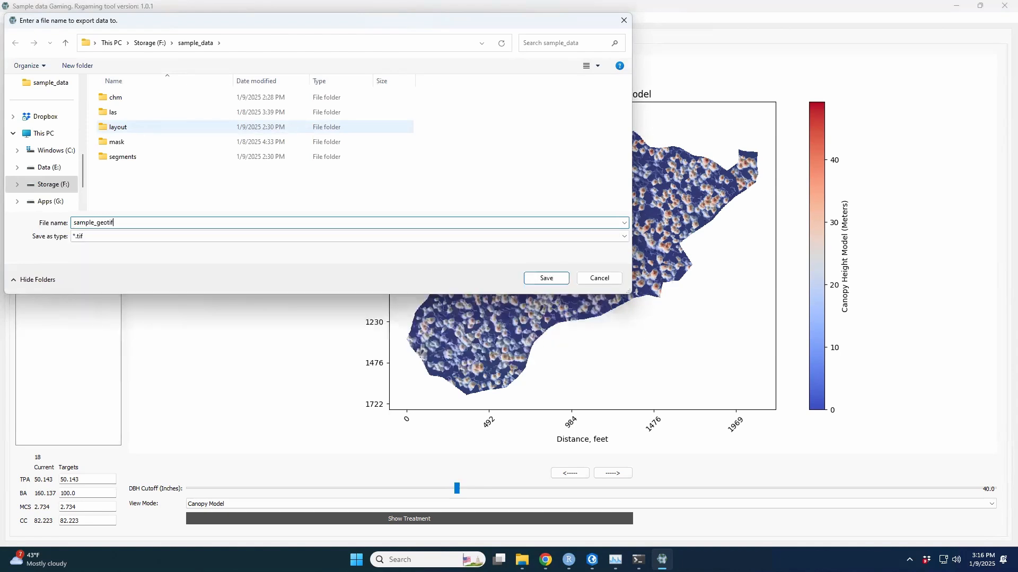
pyautogui.click(548, 278)
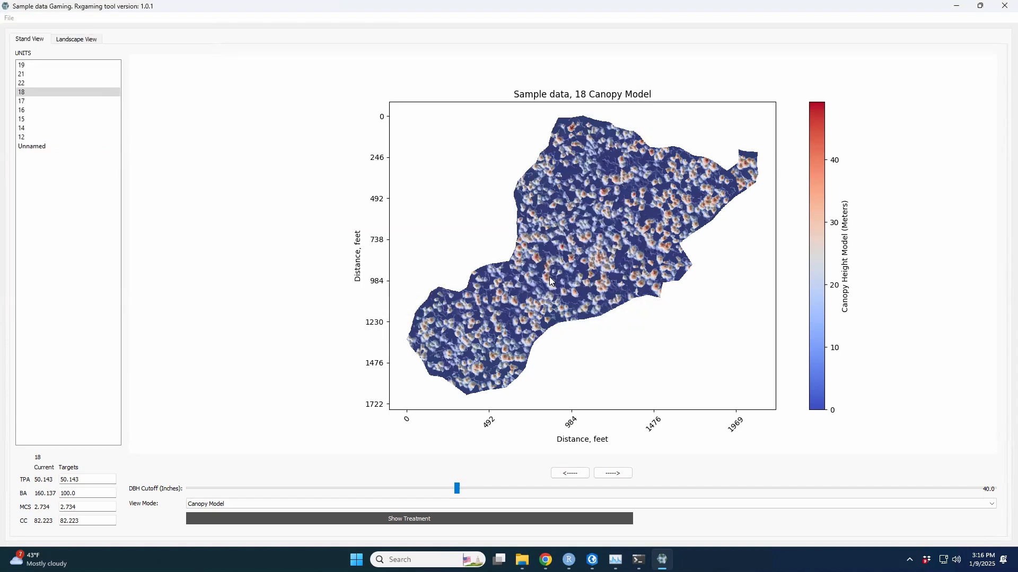
# Switch to ArcGIS Pro and add sample_geotif.tif from File Explorer to the map.
pyautogui.click(591, 559)
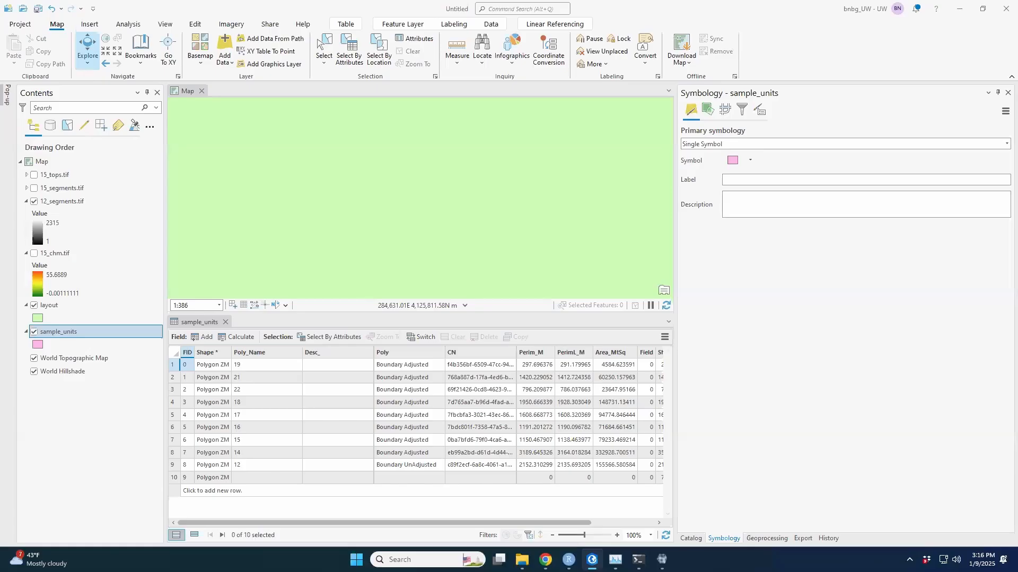
pyautogui.click(523, 560)
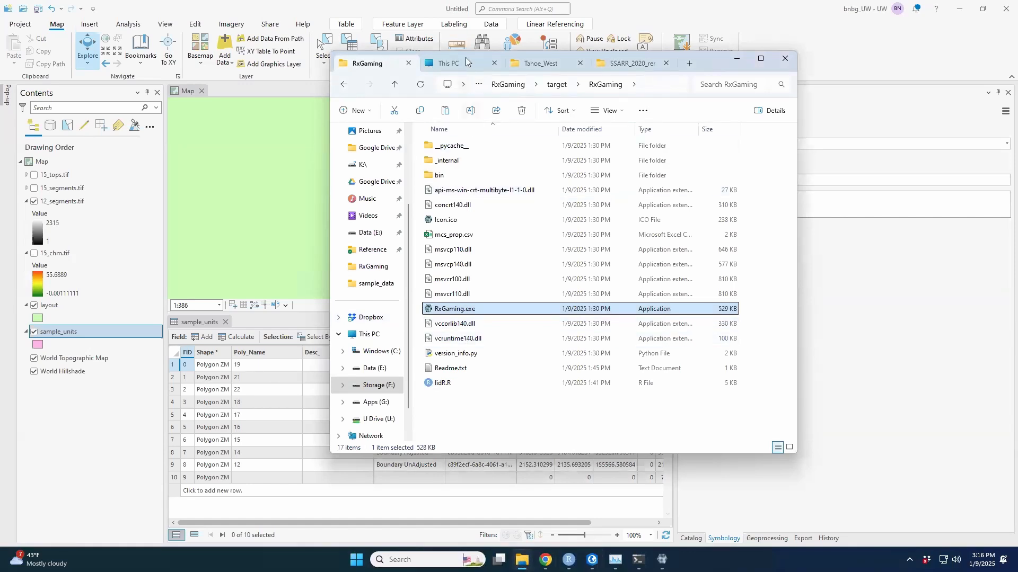
pyautogui.click(351, 87)
pyautogui.click(344, 88)
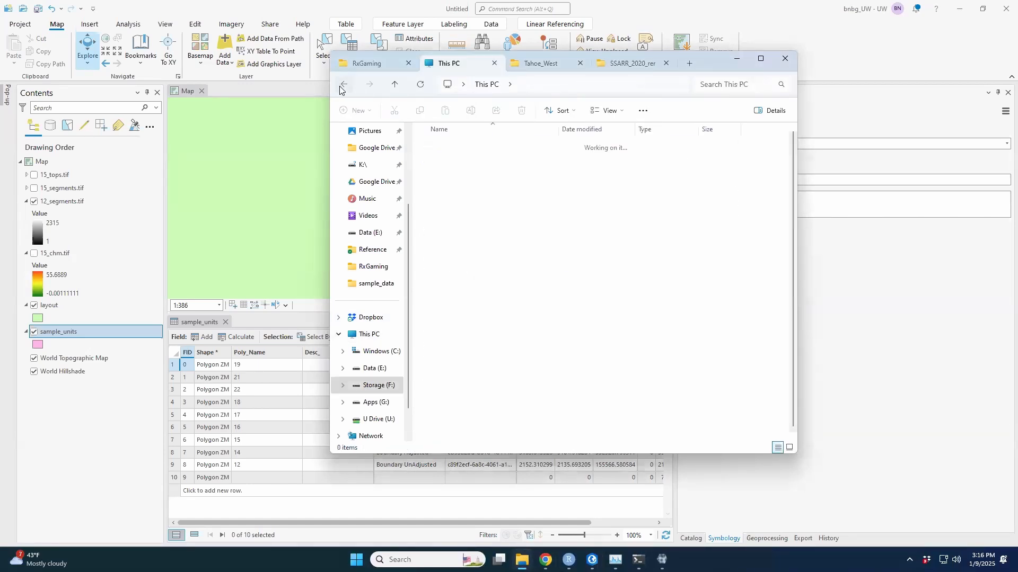
pyautogui.click(340, 89)
pyautogui.moveTo(469, 235); pyautogui.dragTo(97, 173)
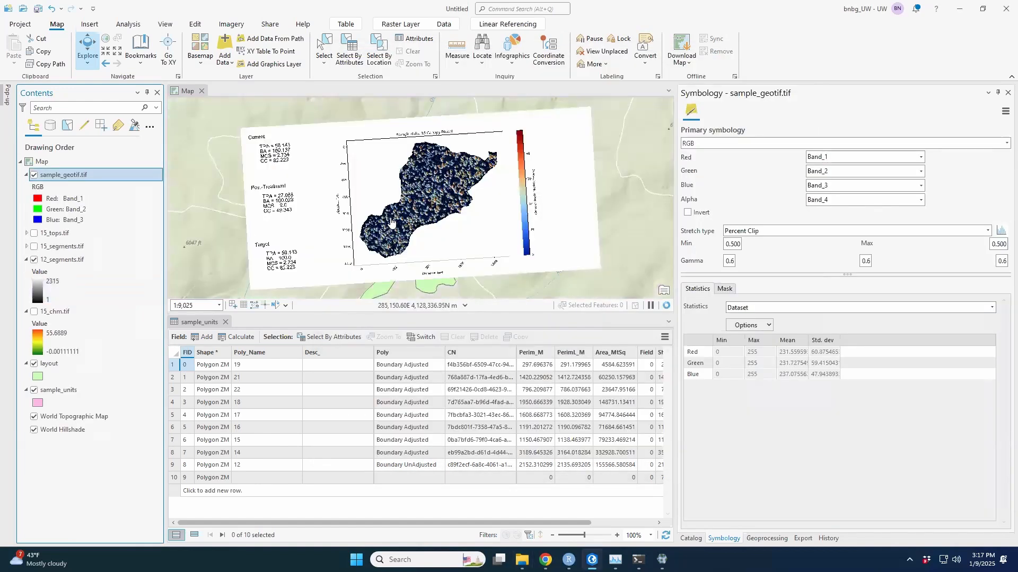
# Examine the georeferenced canopy model and treatment values of unit 18 on the map.
pyautogui.scroll(2, 422, 171)
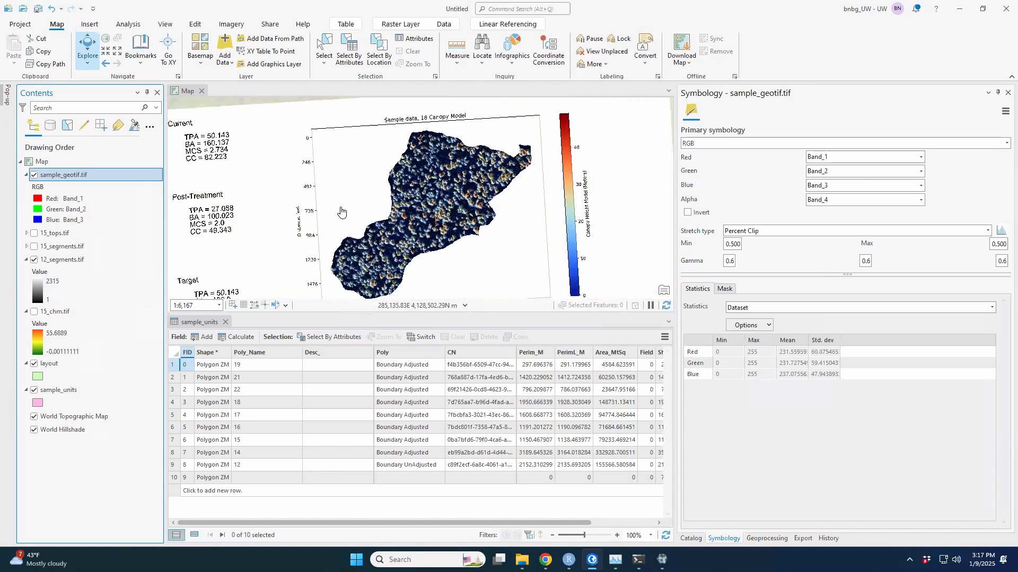
pyautogui.moveTo(336, 207); pyautogui.dragTo(332, 205)
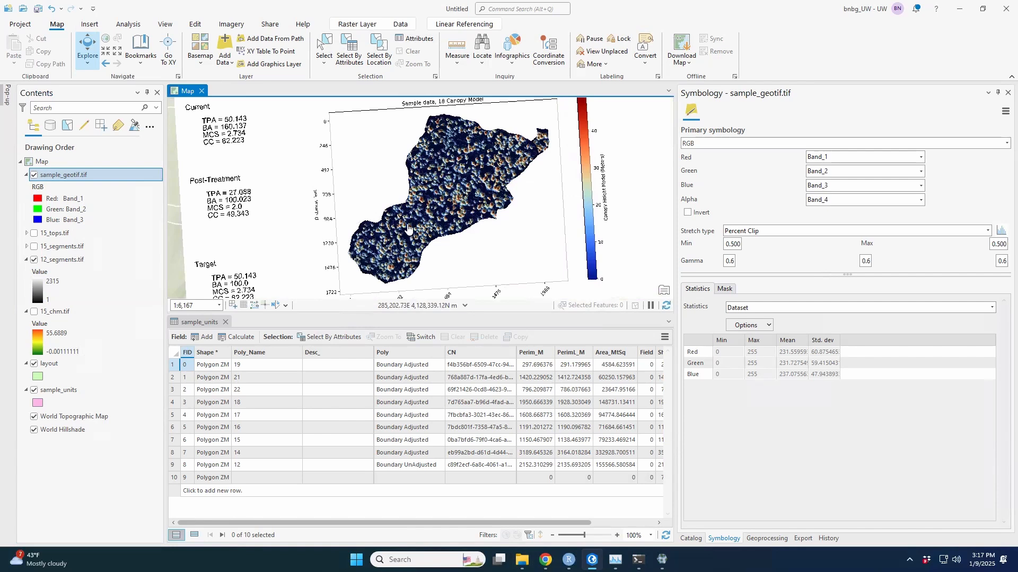
pyautogui.scroll(1, 408, 228)
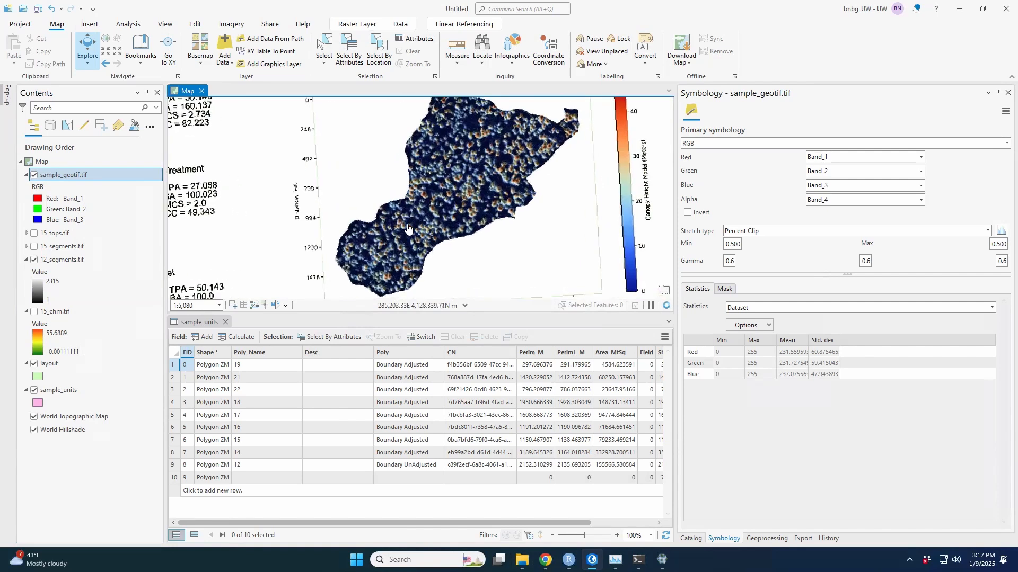
pyautogui.scroll(2, 408, 228)
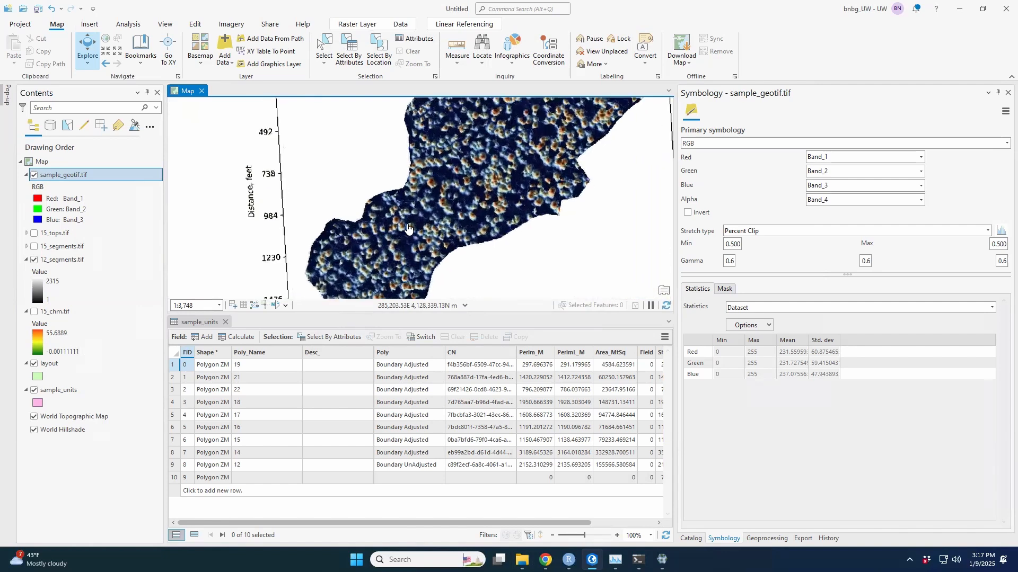
pyautogui.scroll(3, 407, 228)
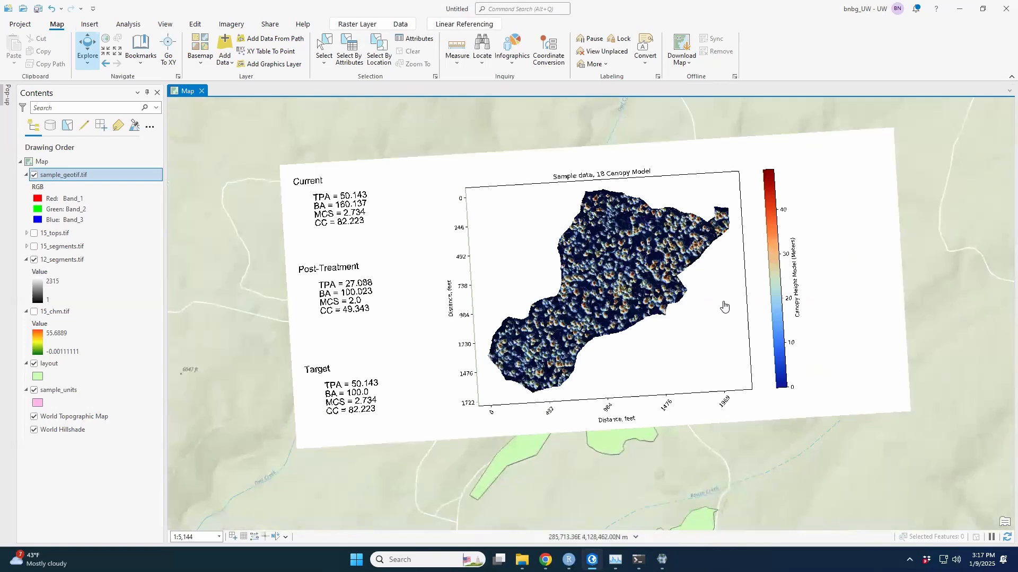
pyautogui.moveTo(704, 364); pyautogui.dragTo(673, 388)
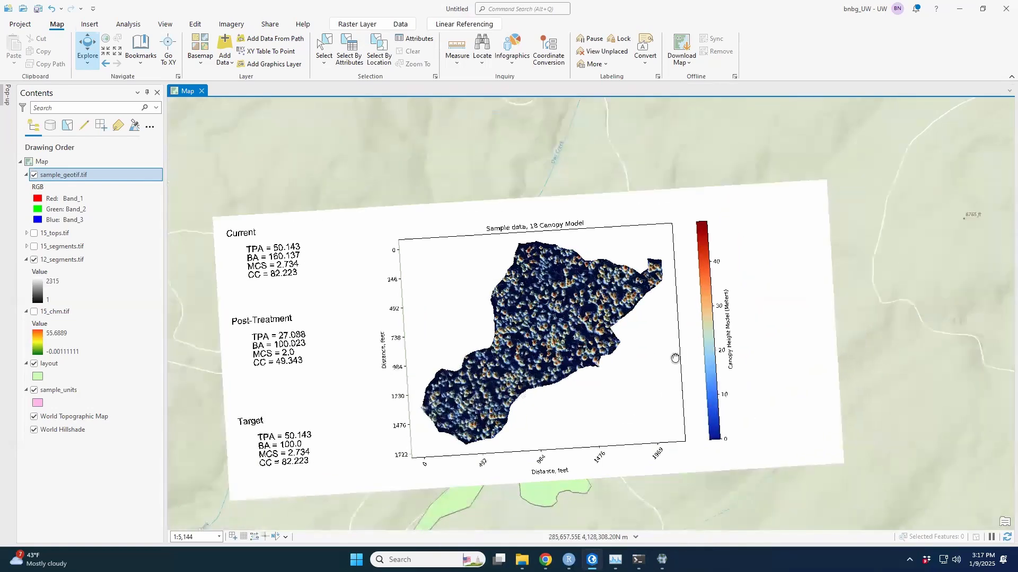
pyautogui.moveTo(683, 344); pyautogui.dragTo(682, 344)
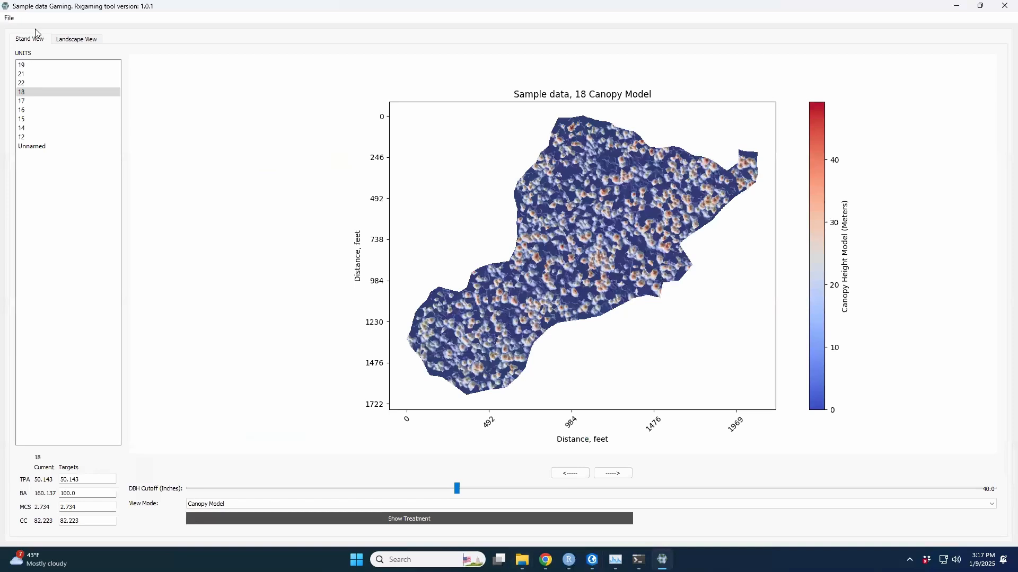
# Switch back to RxGaming and close the project, saving the work as sample_gaming.dat in the sample_data folder.
pyautogui.click(4, 19)
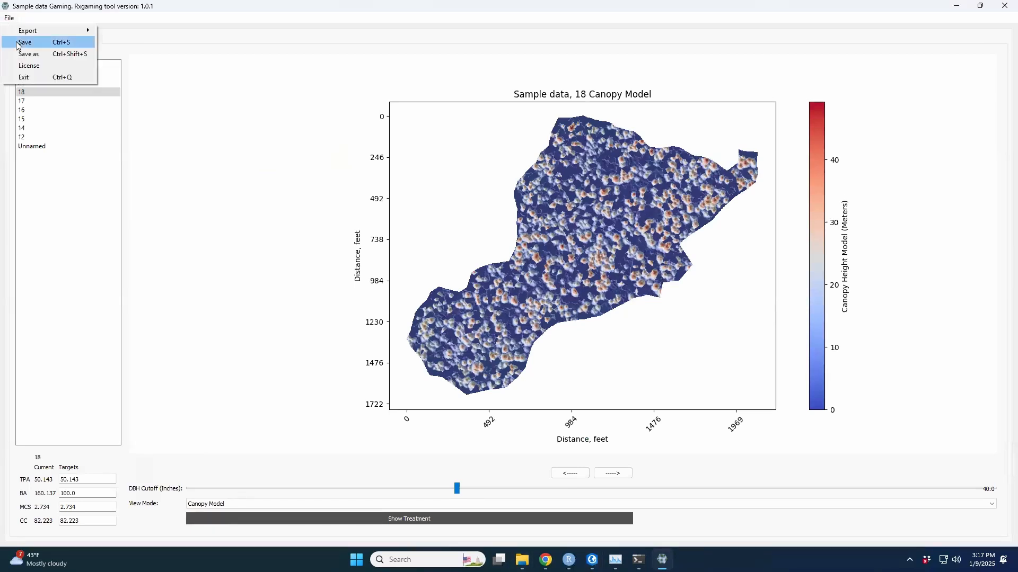
pyautogui.click(1002, 7)
pyautogui.click(1003, 7)
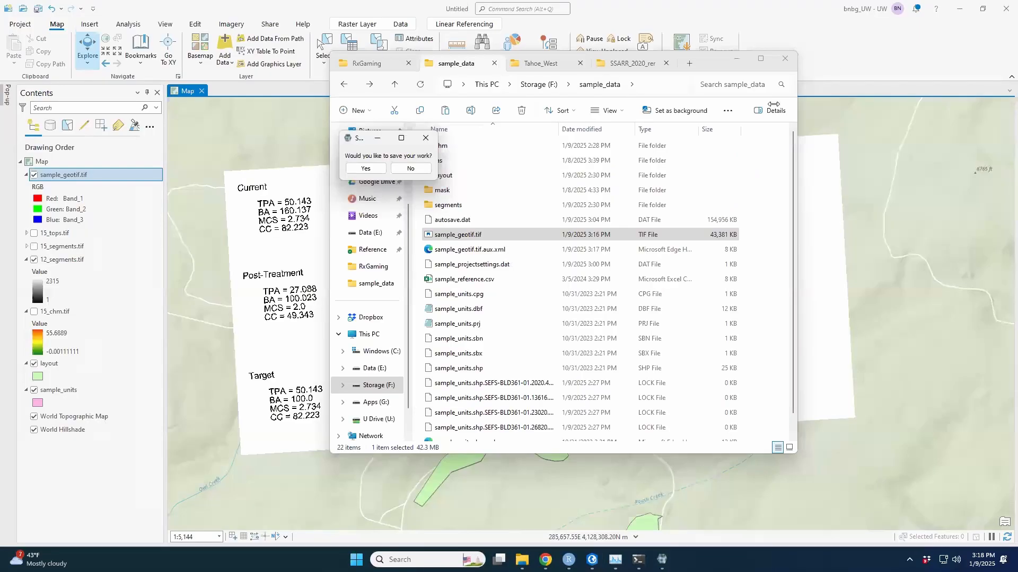
pyautogui.click(380, 171)
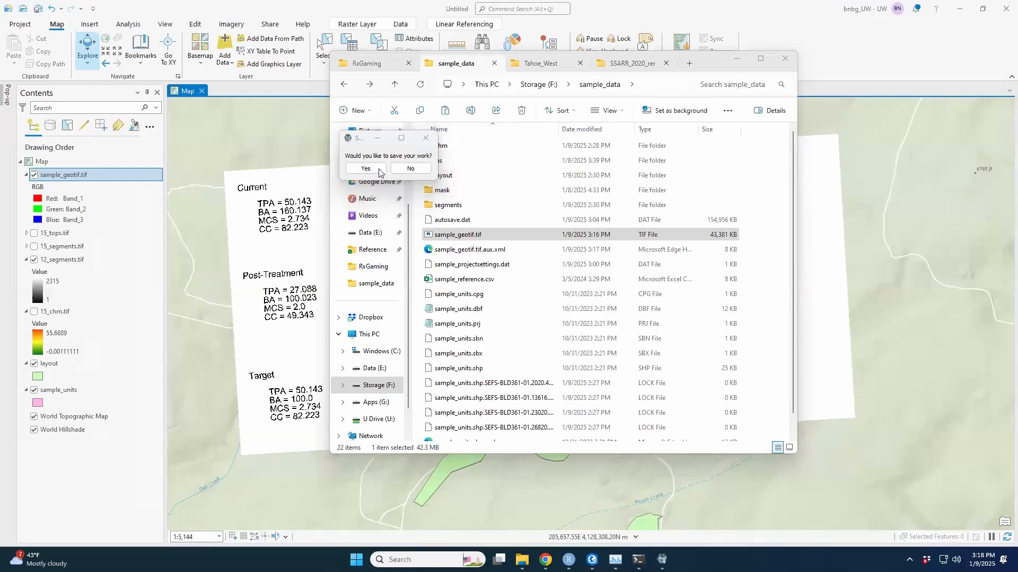
pyautogui.write('sample_gaming')
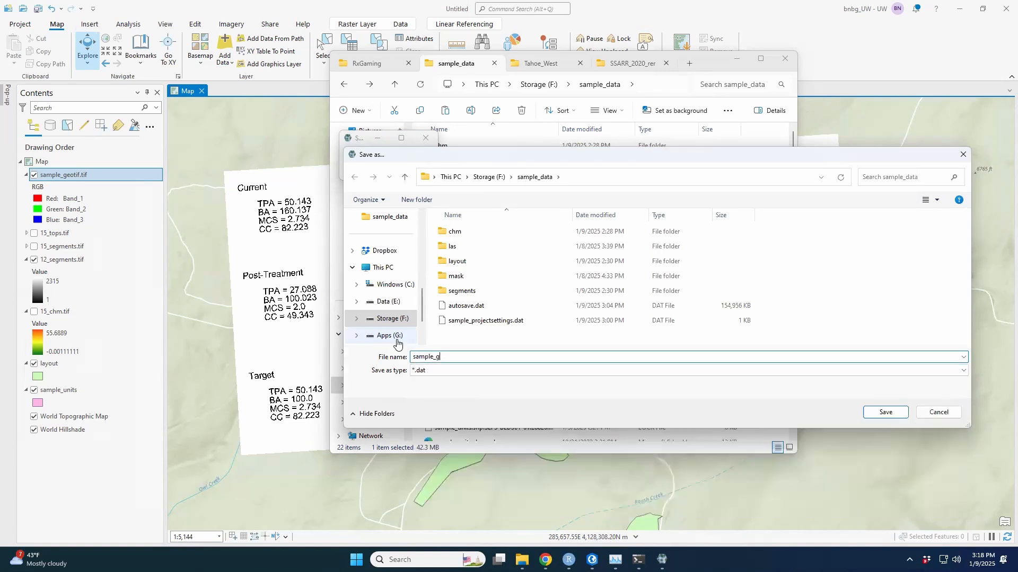
pyautogui.write('.')
pyautogui.press('Return')
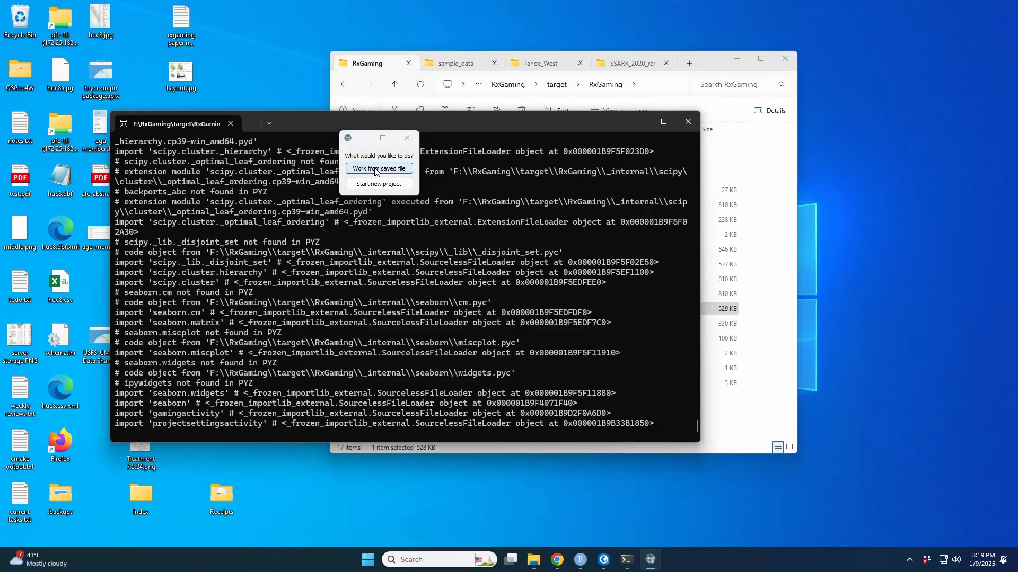
# Resume work in RxGaming from the saved file sample_gaming.dat in the sample_data folder on the F: drive.
pyautogui.click(374, 169)
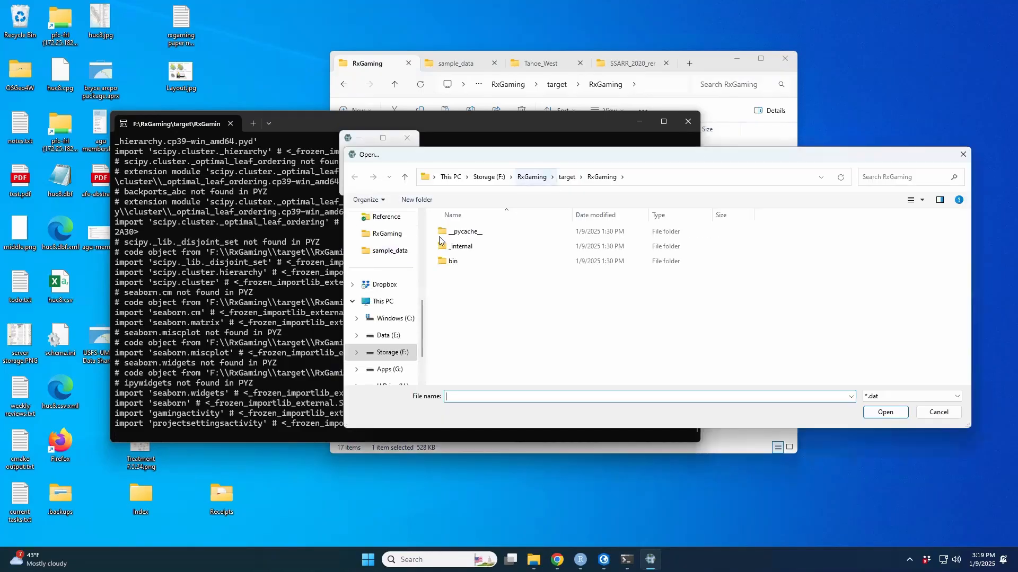
pyautogui.click(394, 351)
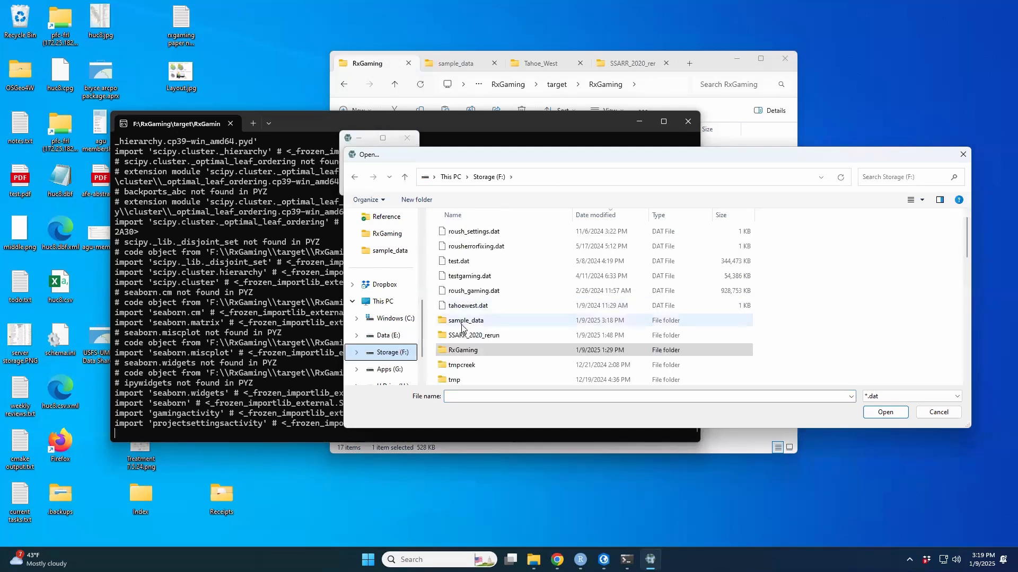
pyautogui.click(461, 326)
pyautogui.doubleClick(462, 327)
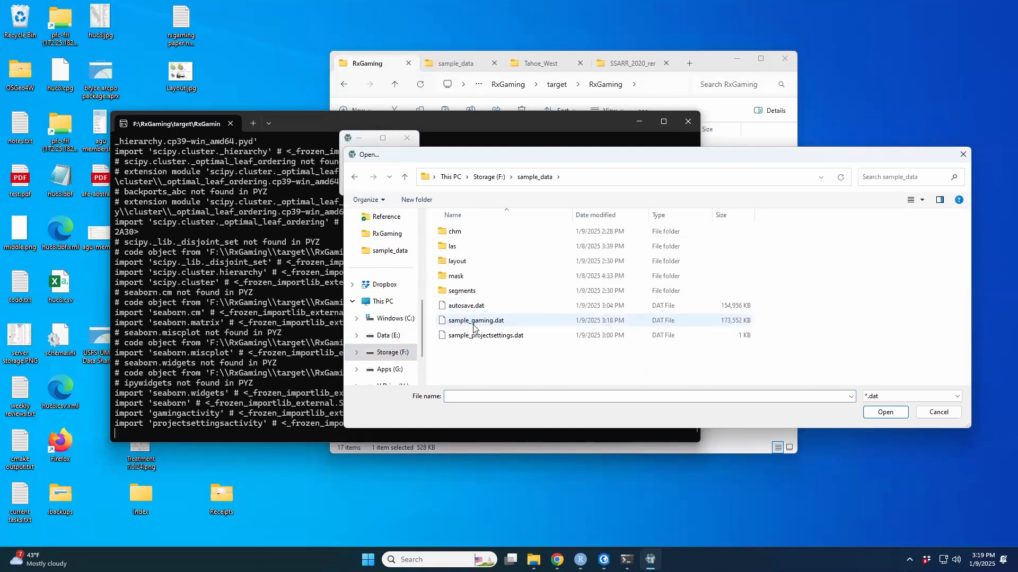
pyautogui.doubleClick(471, 324)
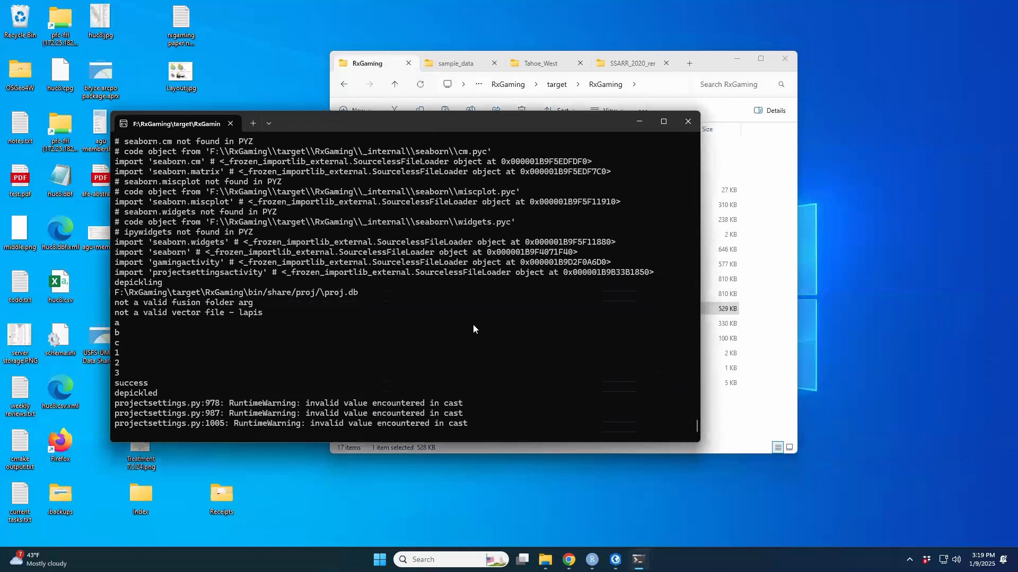